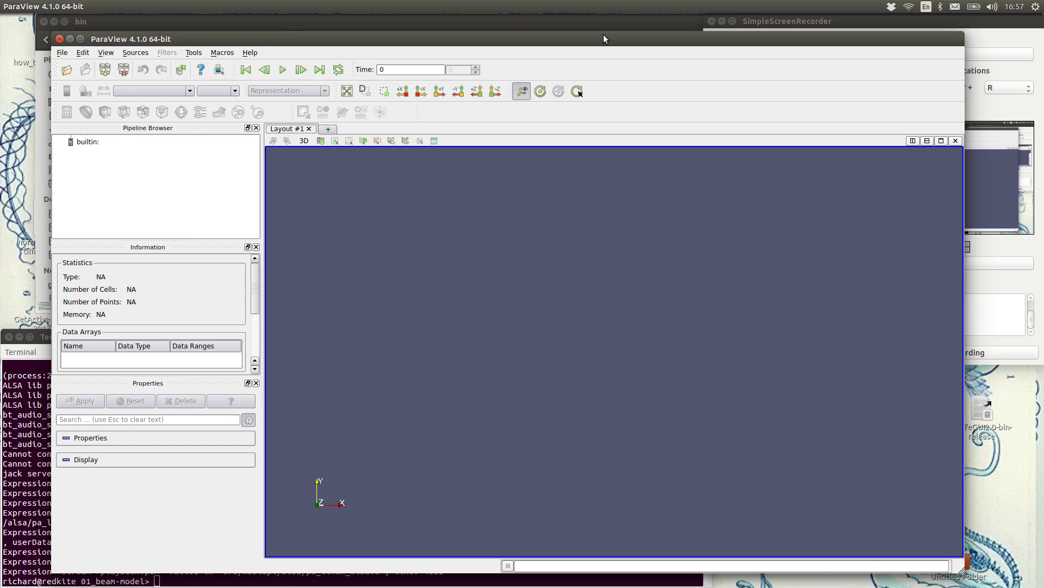
- Look over the ParaView-4.1.0-Linux-64bit folder and its bin folder in the file manager
click(452, 22)
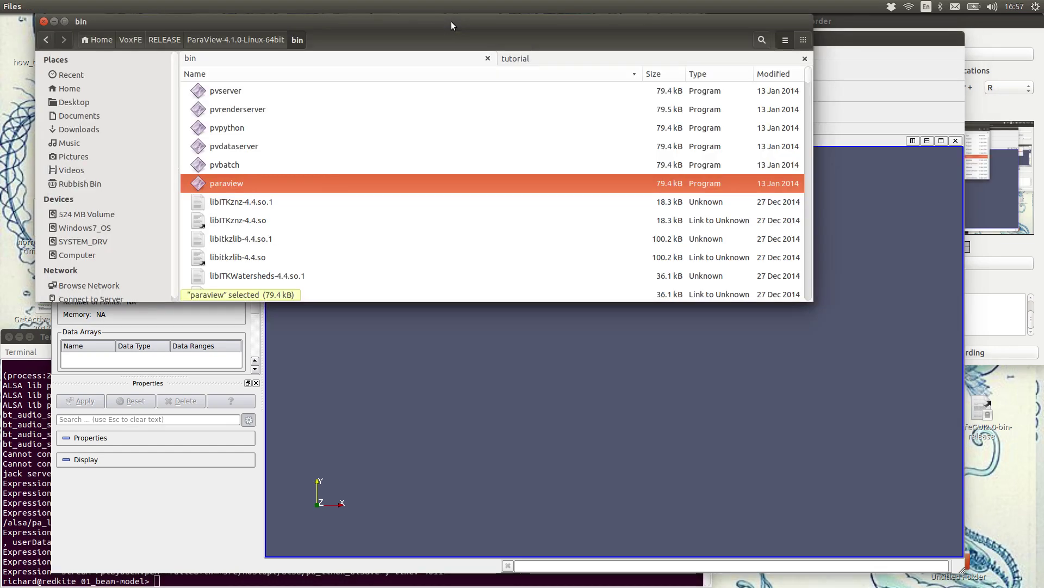
click(235, 41)
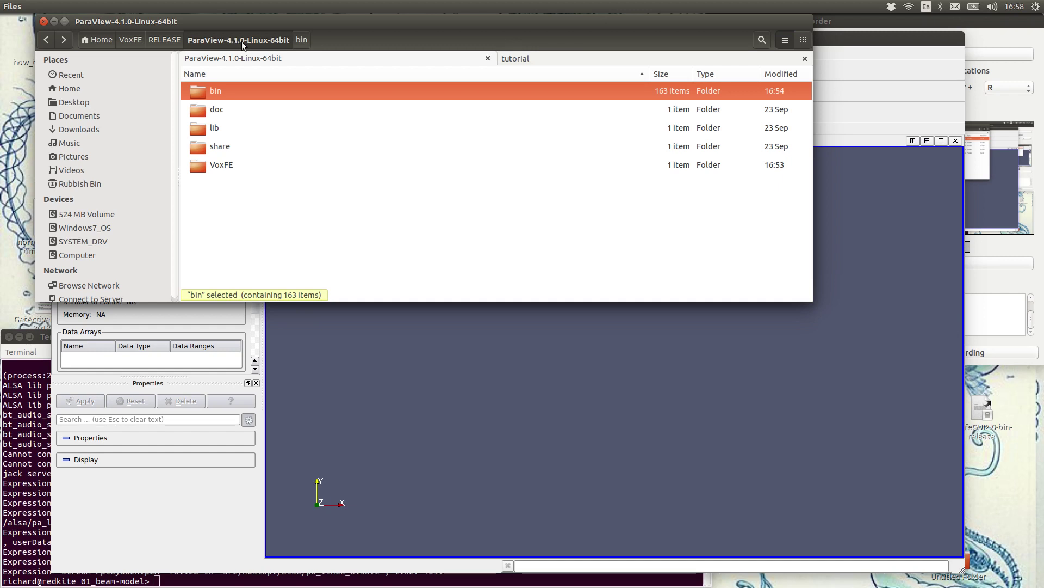
click(302, 40)
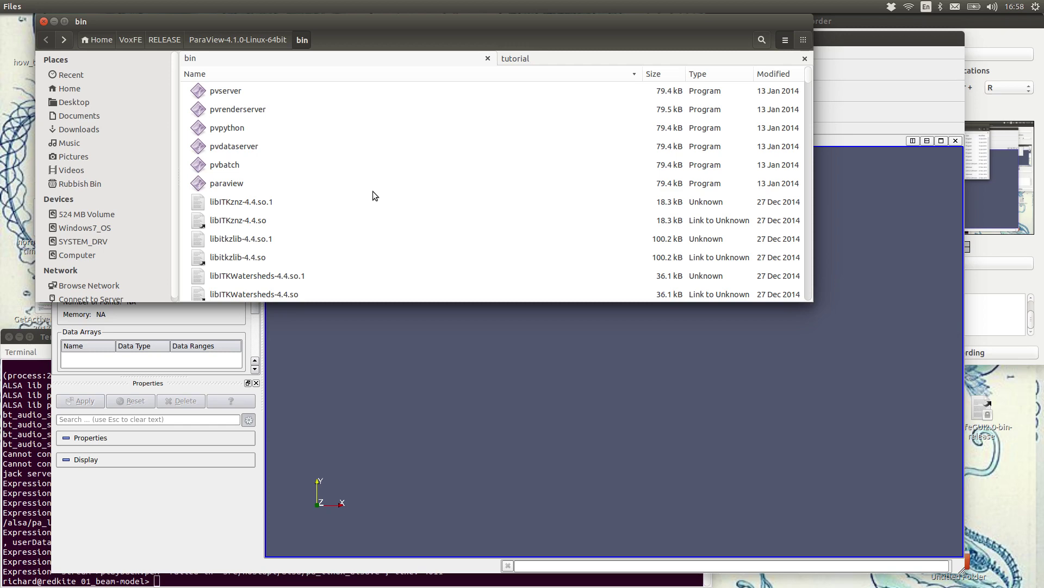
- Return to ParaView, maximize its window, and load the local plugin libVoxFETools.so from the installation's VoxFE folder
click(836, 97)
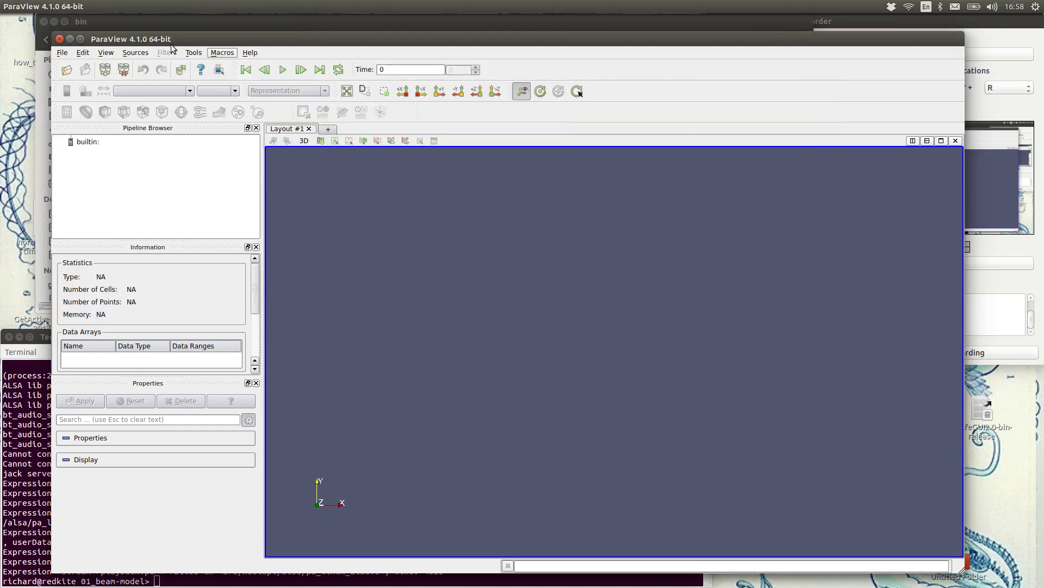
click(80, 39)
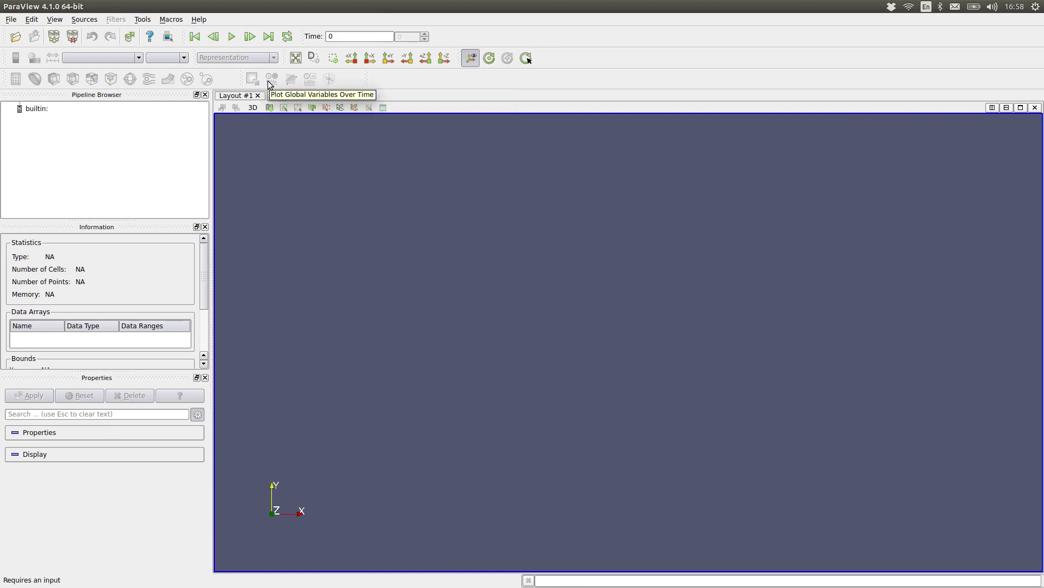
click(143, 19)
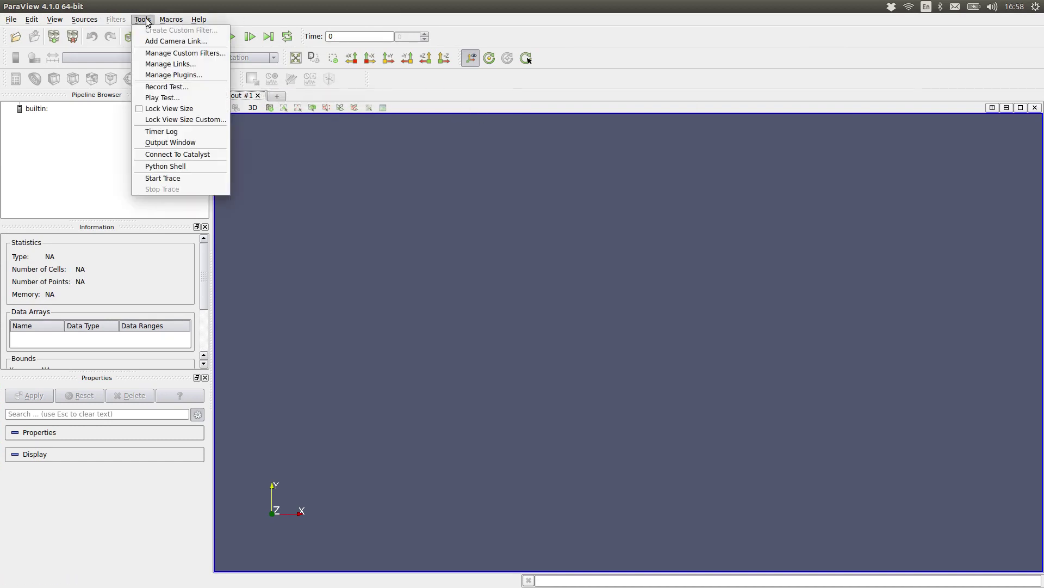
click(193, 75)
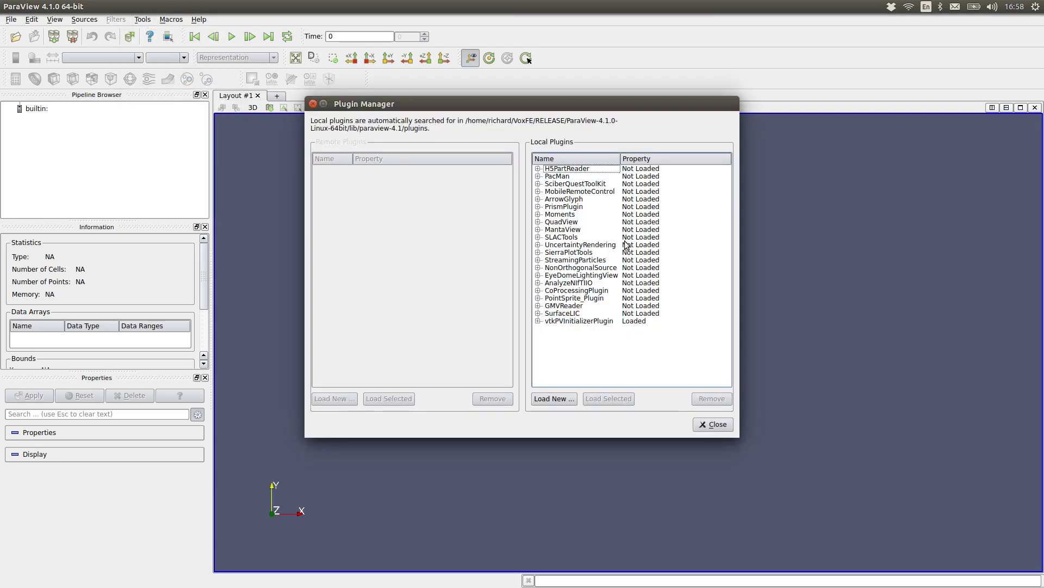
click(557, 399)
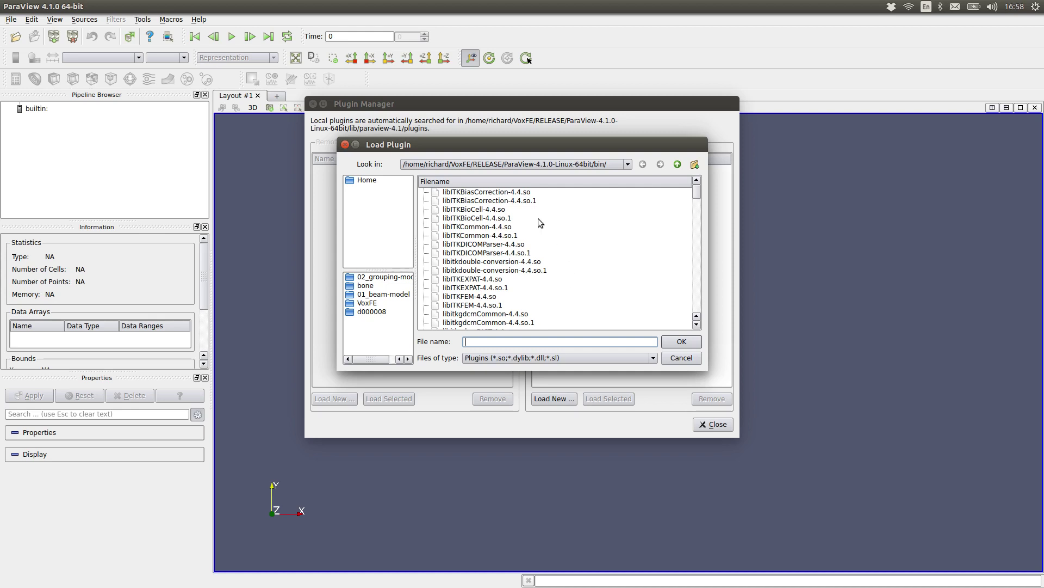
click(676, 164)
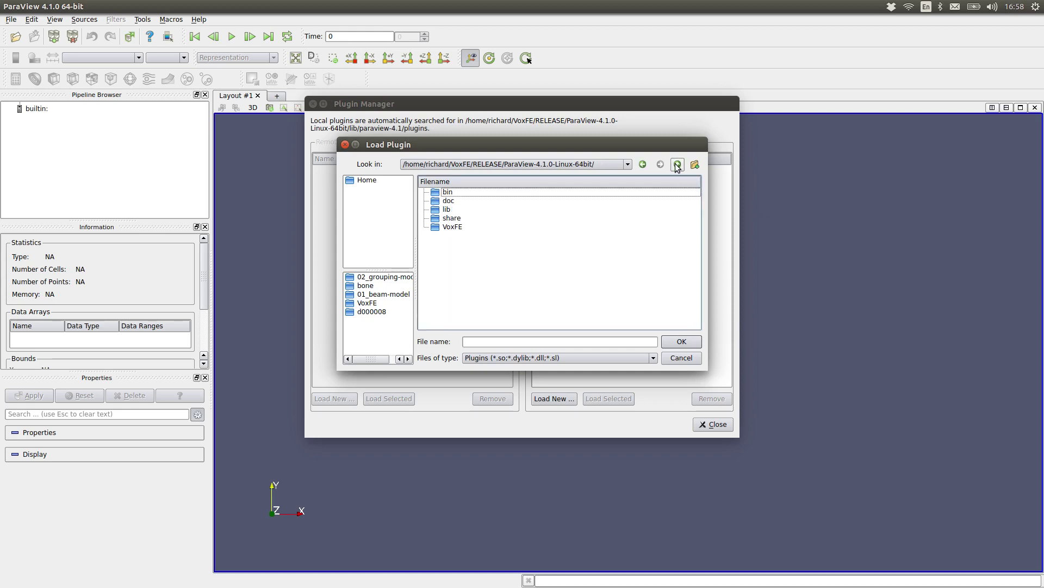
click(454, 229)
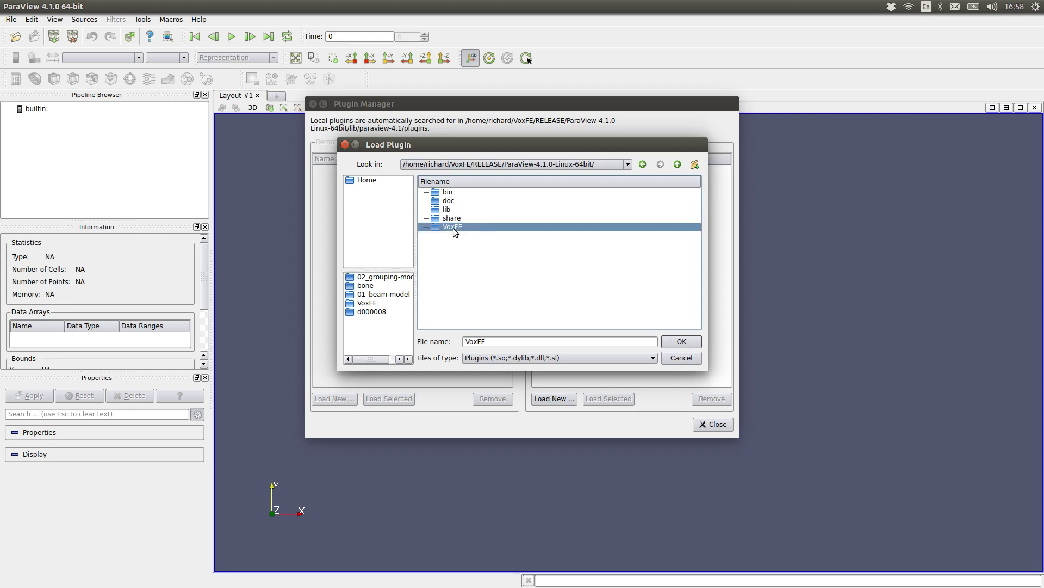
double_click(453, 228)
click(469, 193)
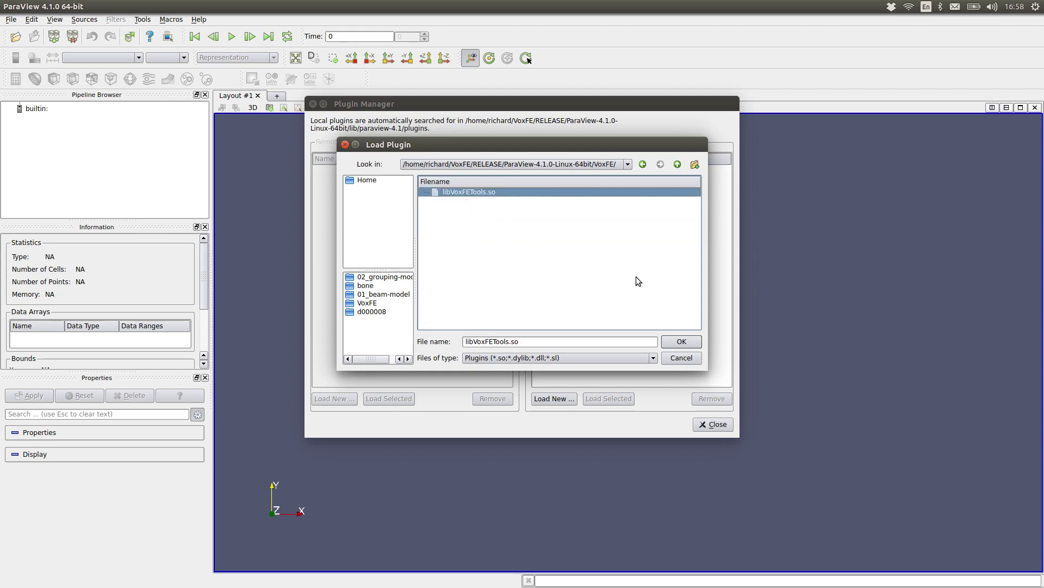
click(682, 341)
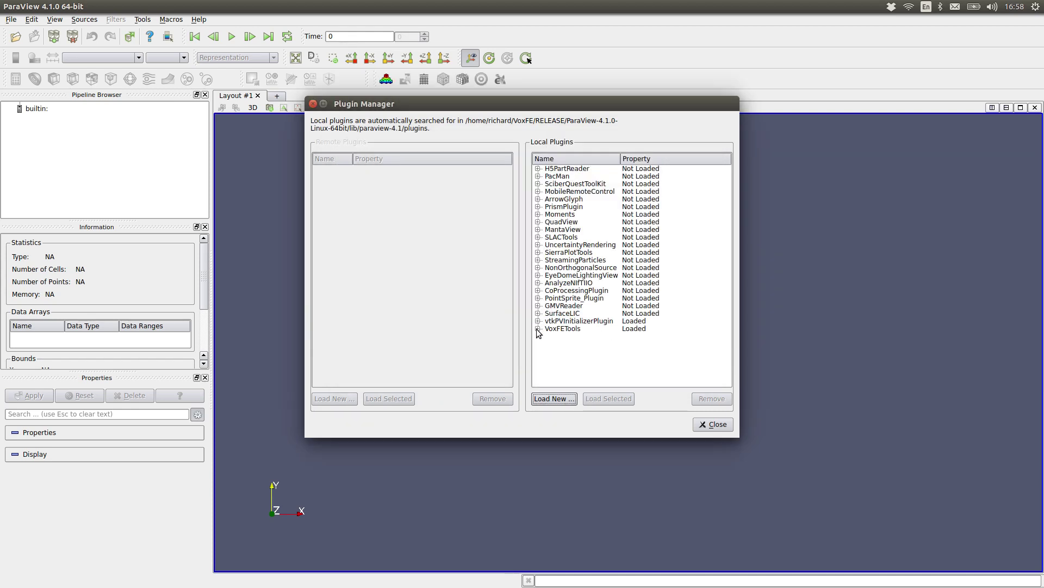
click(538, 330)
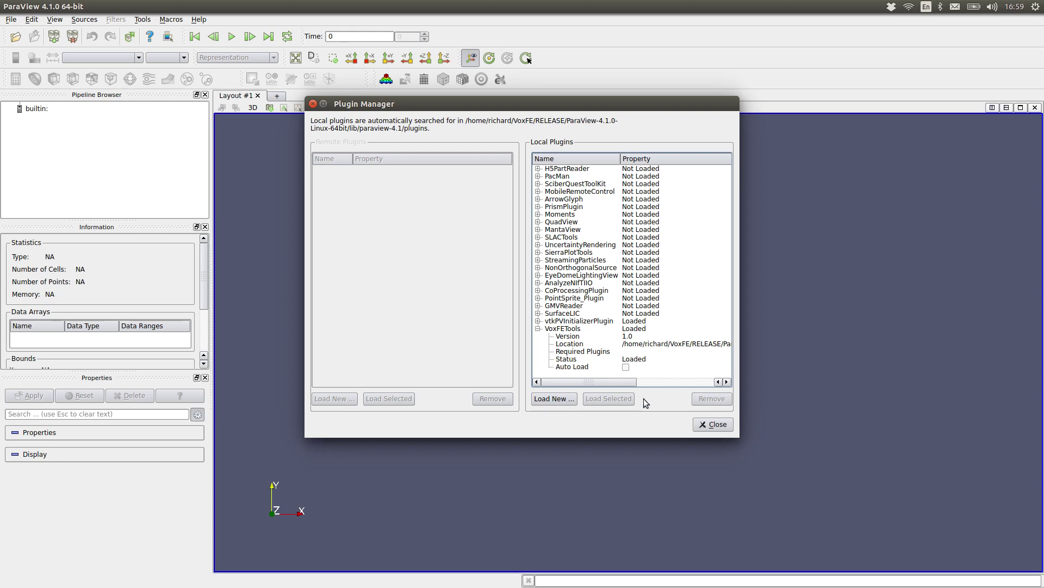
click(713, 425)
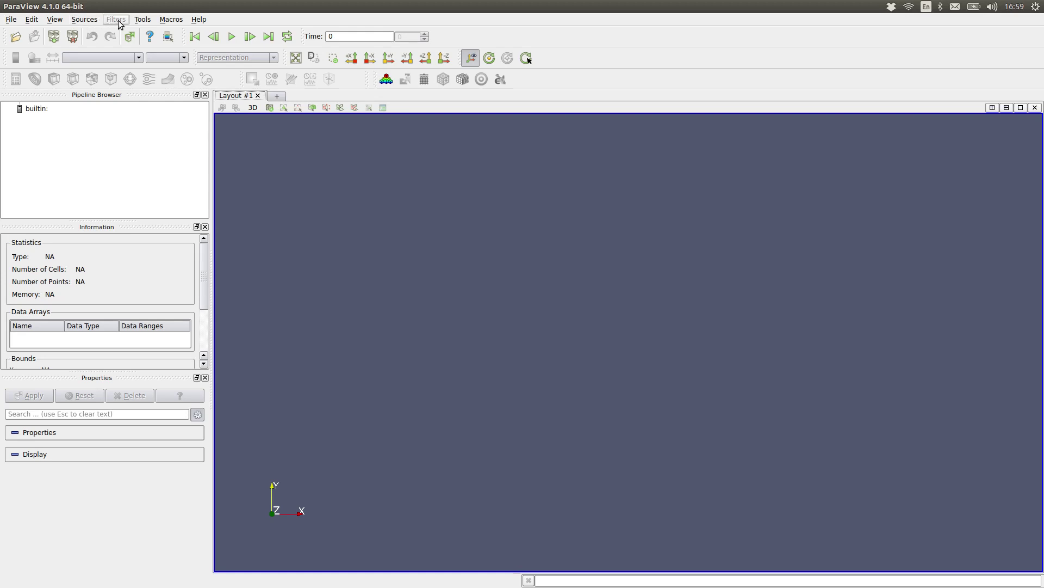
- Create a sphere source with its default settings and apply it to the 3D view
click(85, 21)
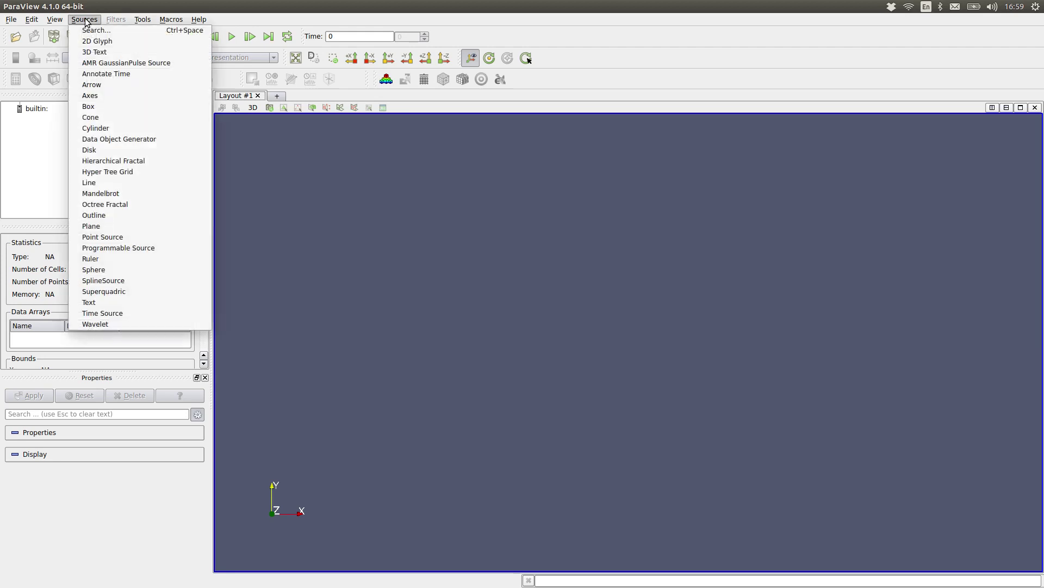
click(105, 271)
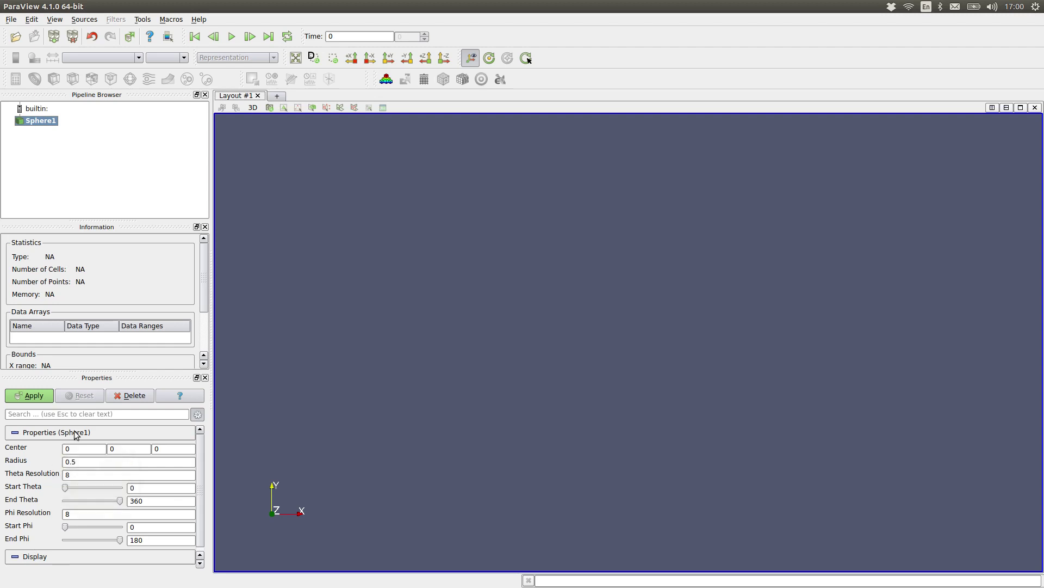
click(31, 395)
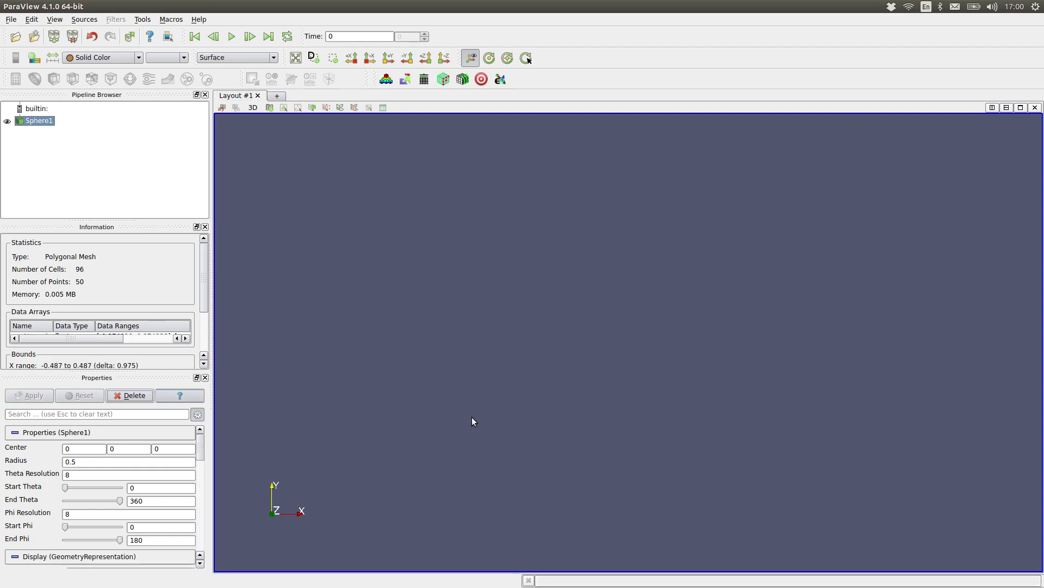
drag(464, 353, 350, 361)
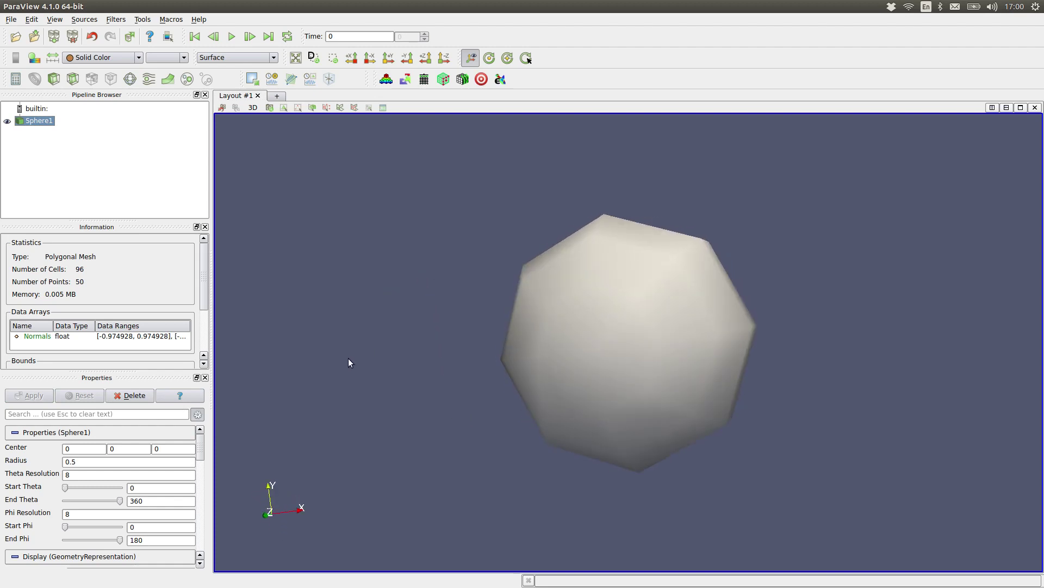
- Set the sphere's theta resolution and phi resolution to 80 and apply the change
click(92, 475)
text(0)
click(105, 513)
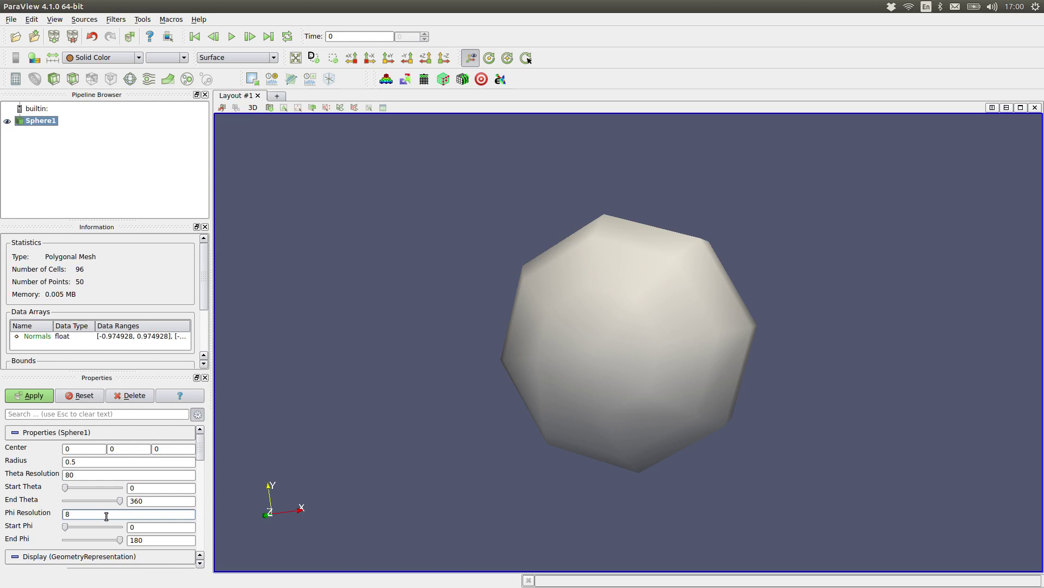
text(0)
click(33, 396)
drag(339, 366, 417, 332)
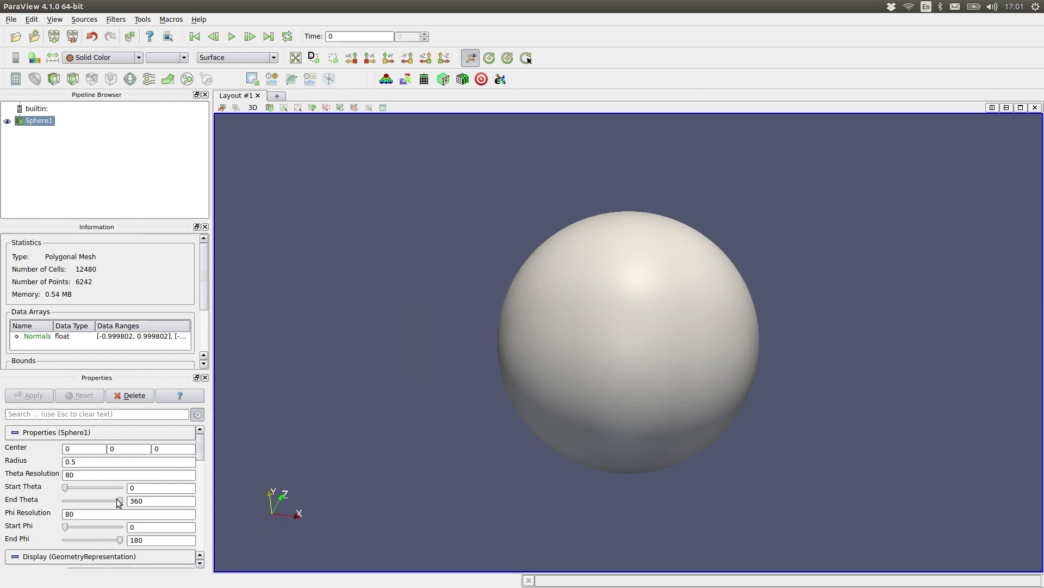
- Limit the sphere to a start theta of about 68.4 and an end theta of about 244.8, and apply
drag(119, 503, 102, 501)
drag(65, 487, 75, 487)
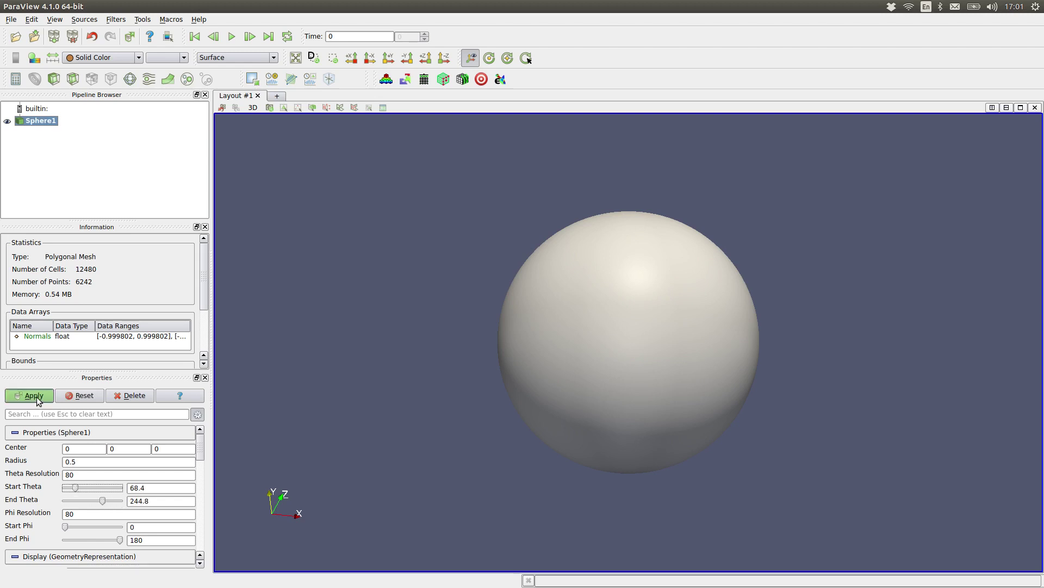
click(34, 396)
- Select a rectangular patch of surface points near the middle of the sphere's curved side
drag(321, 409, 407, 243)
click(296, 109)
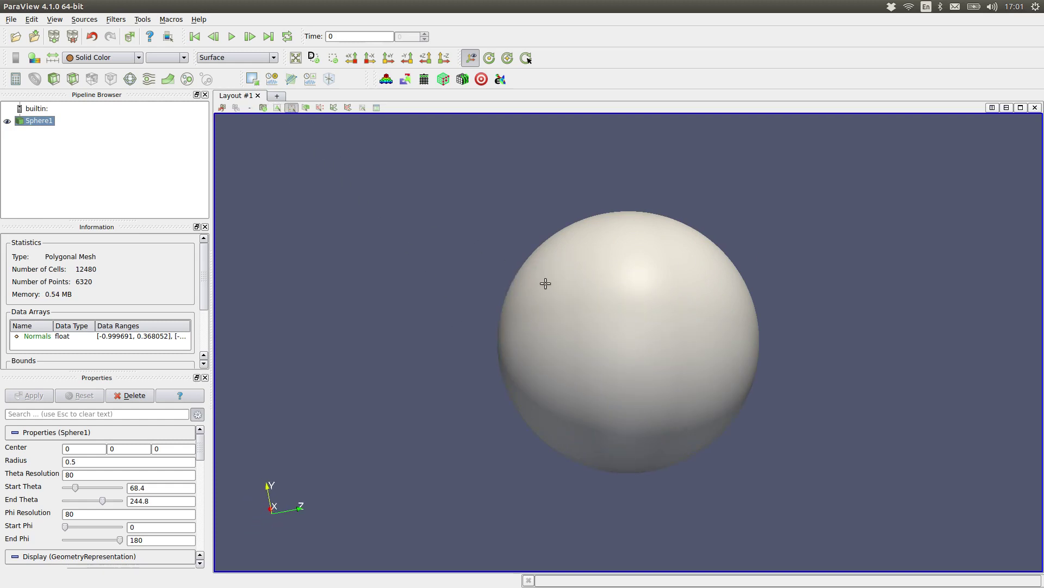
drag(546, 282, 668, 351)
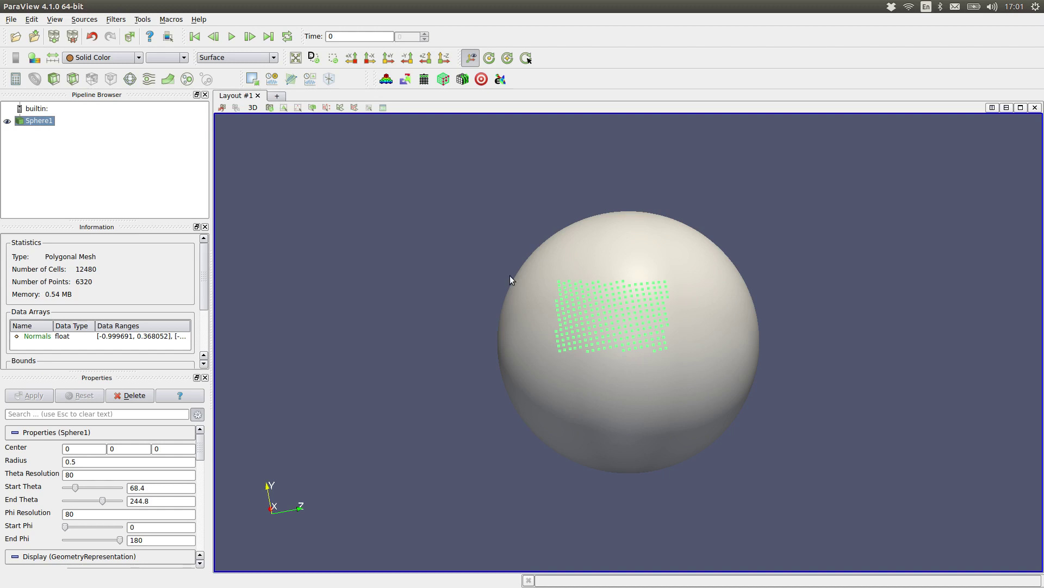
- Examine the alphabetical list of filters and the commands available for the sphere in the pipeline
click(118, 20)
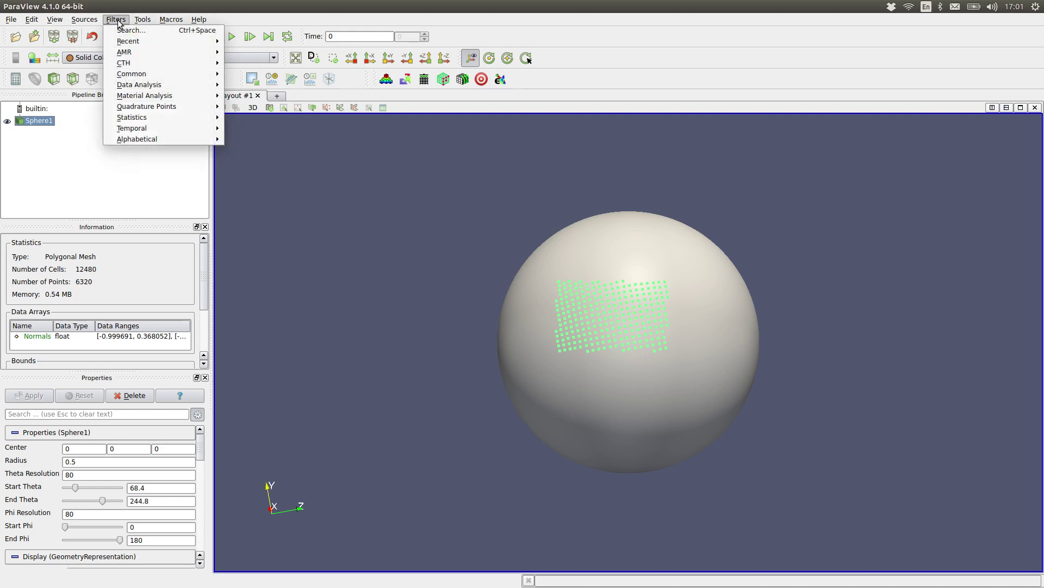
mouse_move(118, 138)
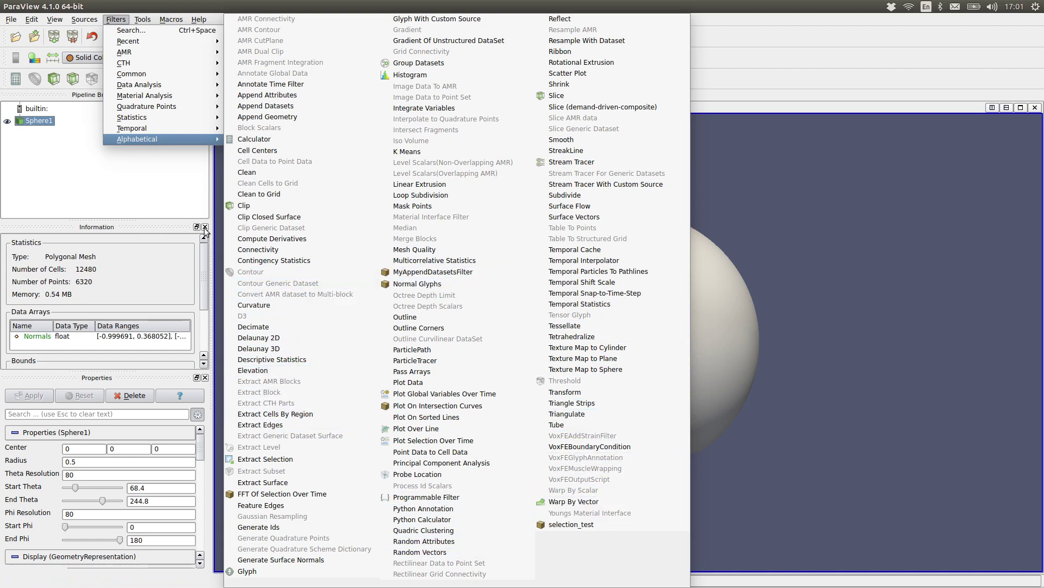
click(151, 182)
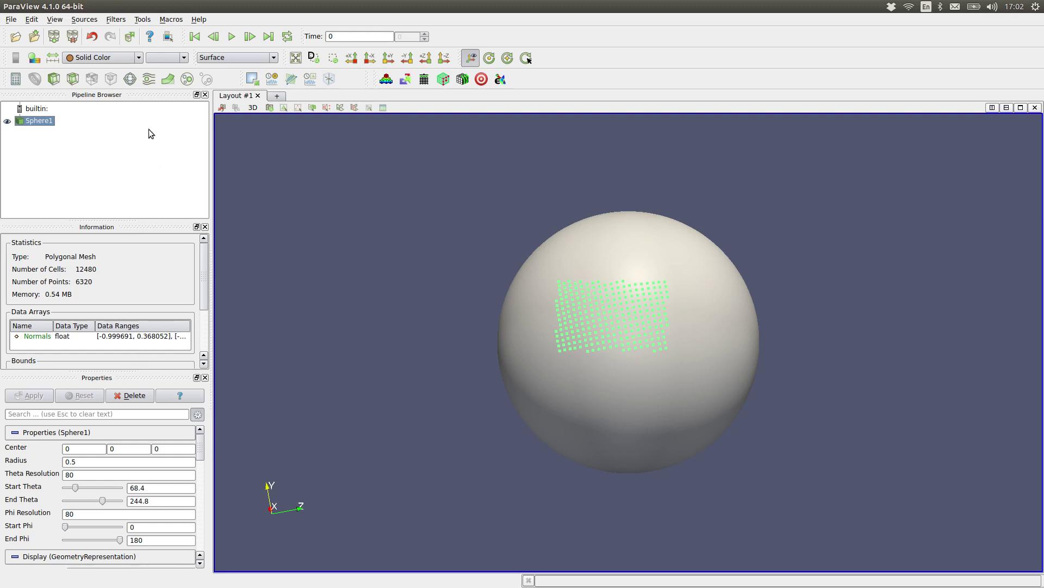
double_click(42, 121)
click(60, 133)
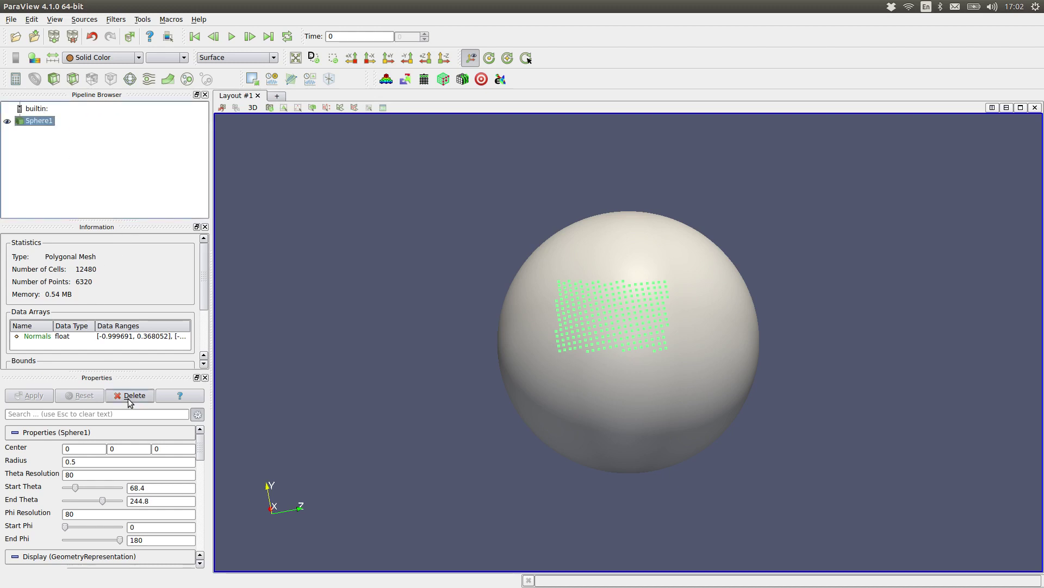
right_click(40, 121)
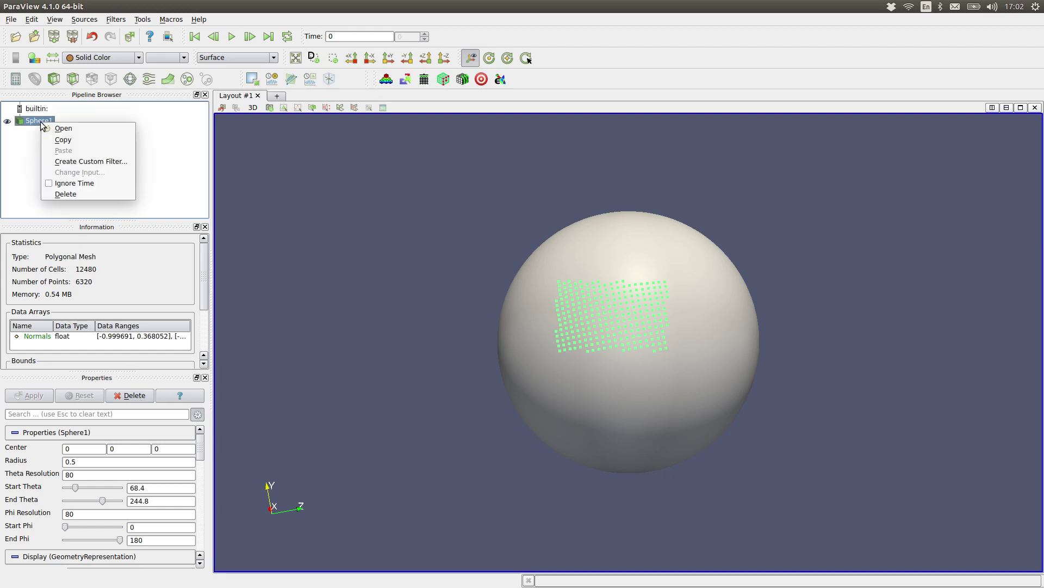
click(40, 210)
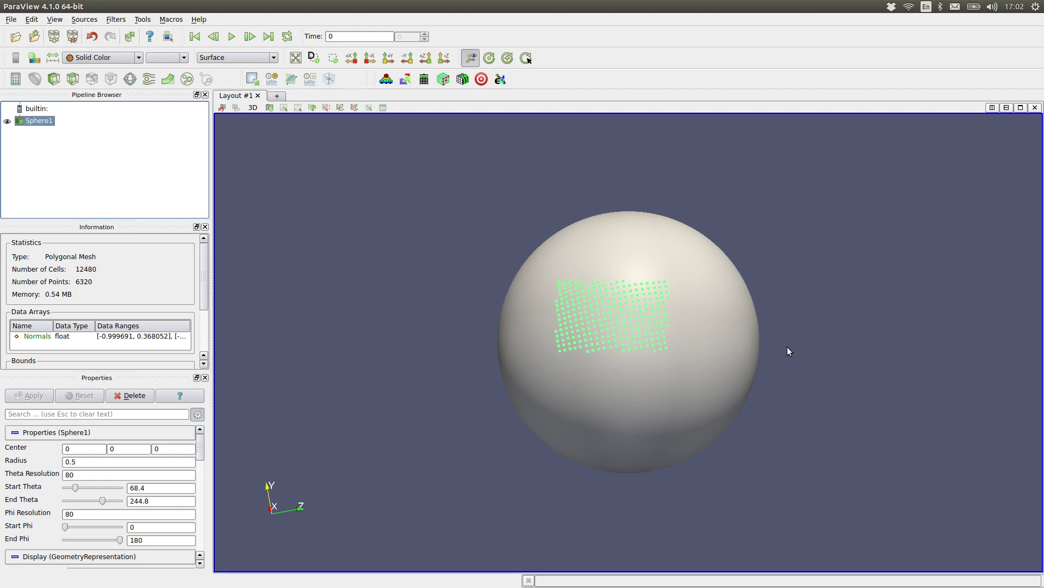
- Inspect the cut sphere and its selected points from the -Z, +Z, -X, +Y and +X view directions and close up
drag(789, 351, 816, 253)
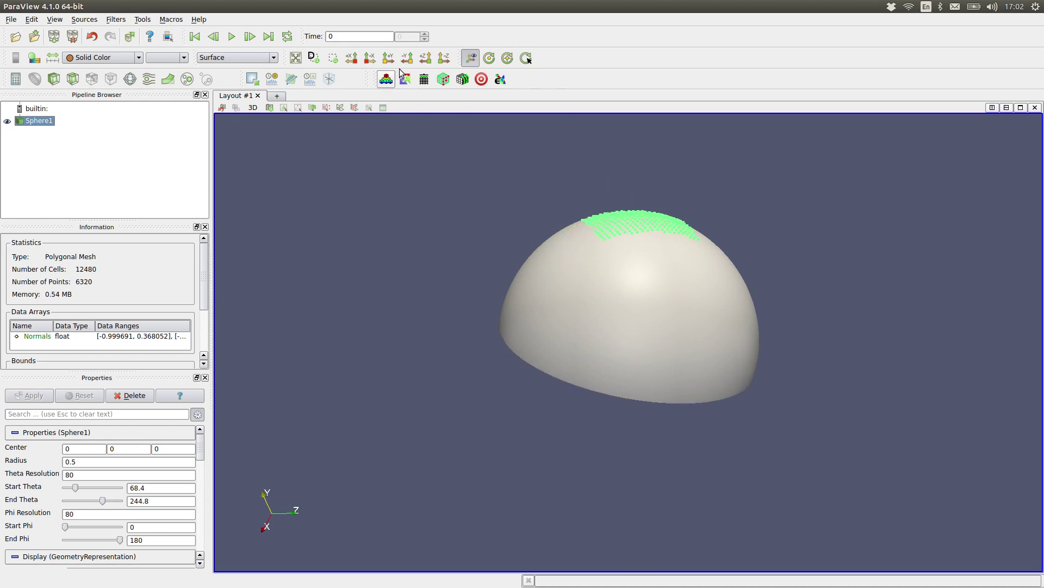
click(444, 58)
click(426, 58)
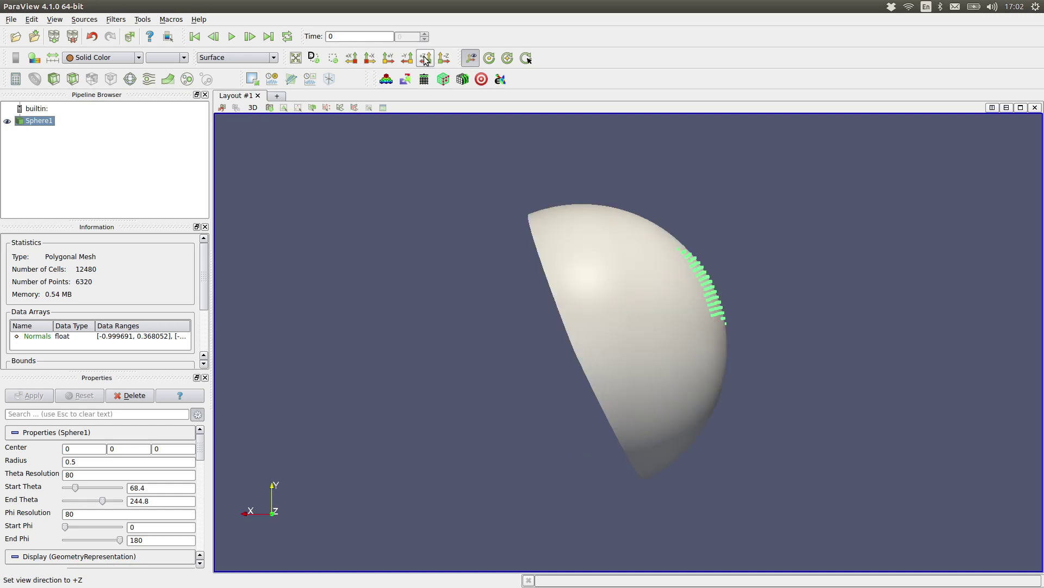
click(370, 58)
click(388, 59)
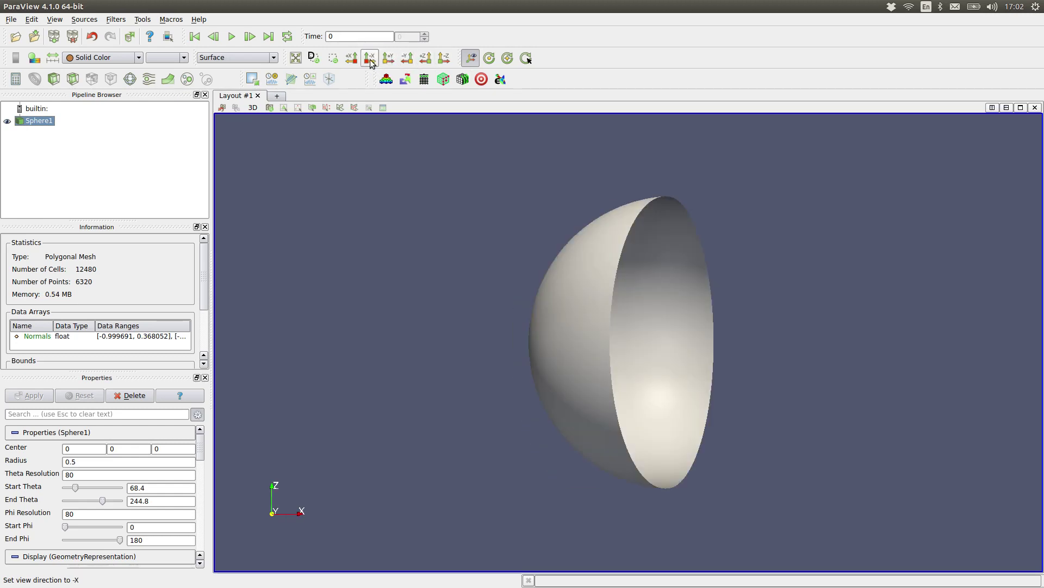
click(369, 60)
click(353, 60)
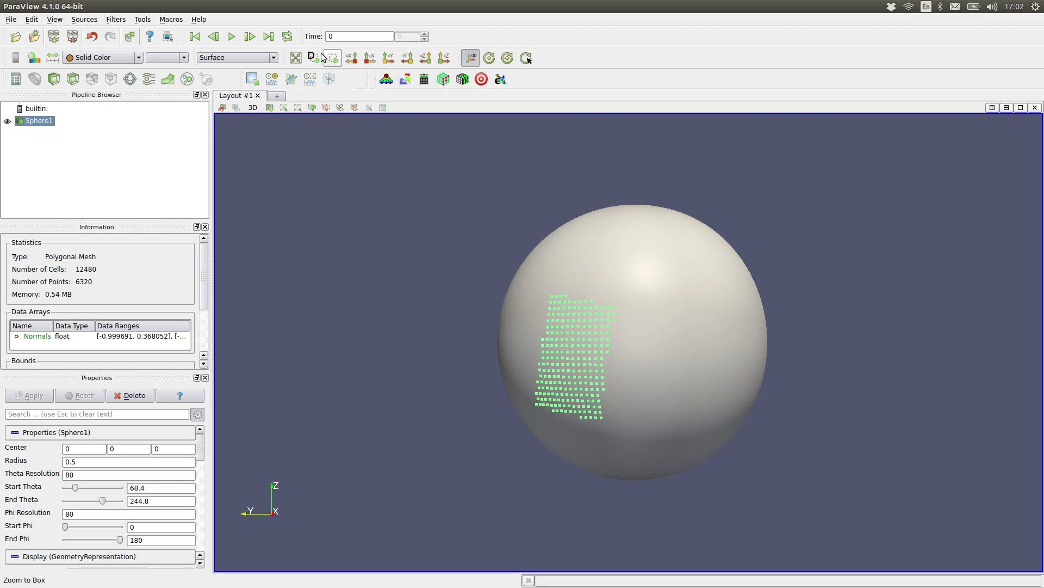
scroll(552, 293, up, 5)
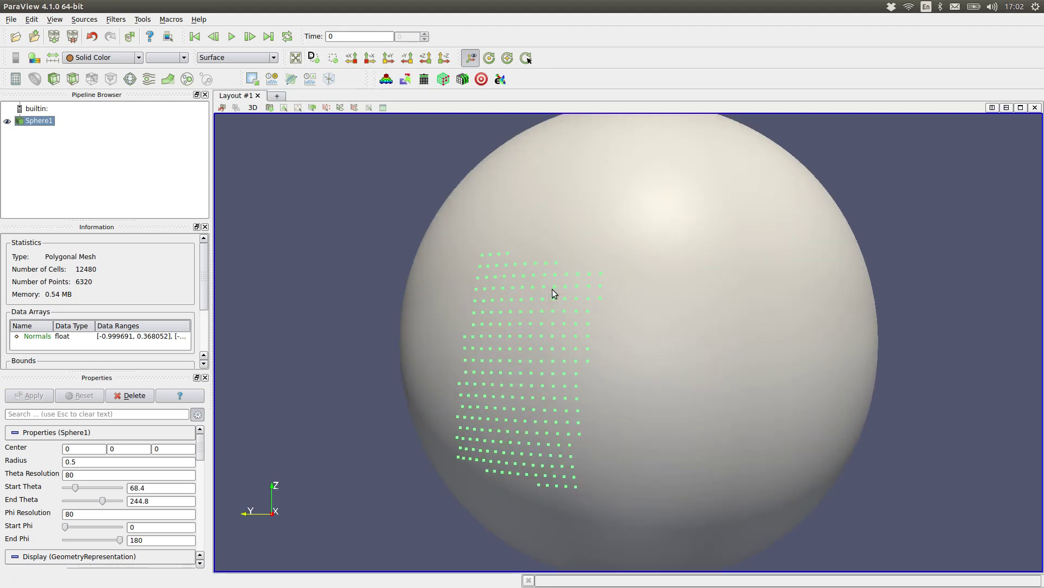
scroll(552, 292, up, 10)
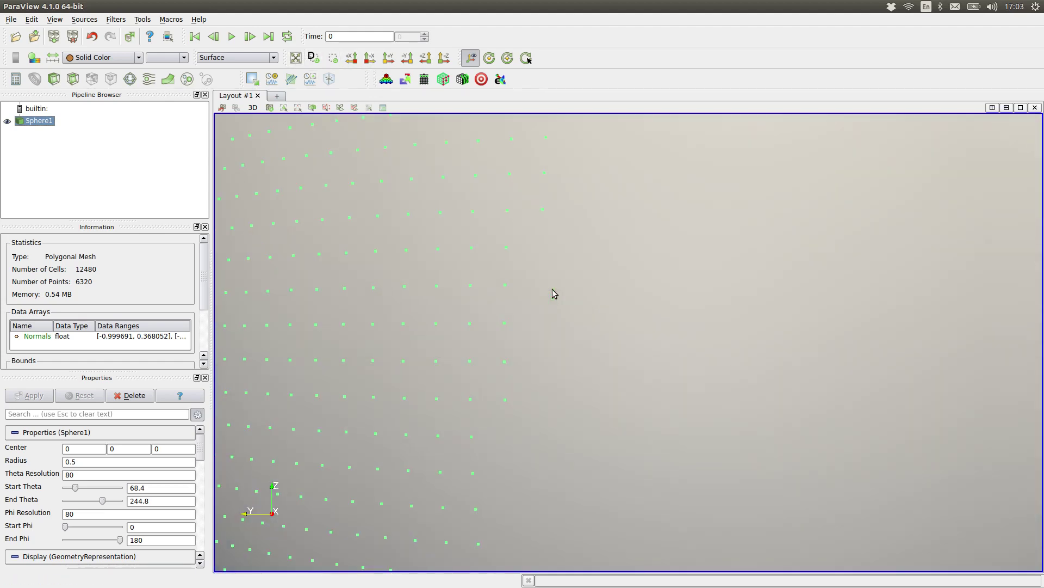
- Fit the whole sphere in the view, look at it from another angle, and delete it from the pipeline
drag(553, 289, 681, 313)
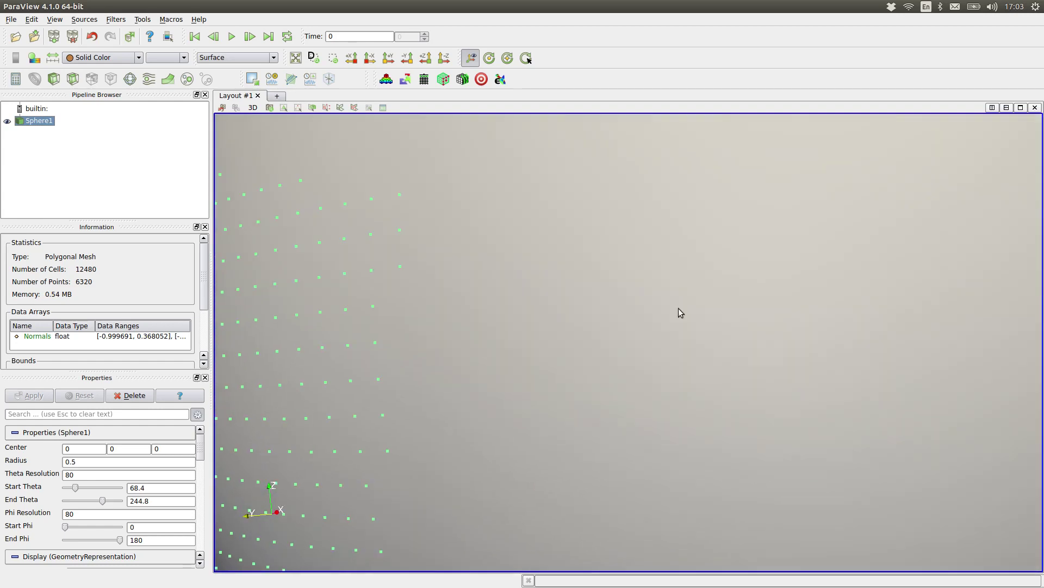
click(296, 58)
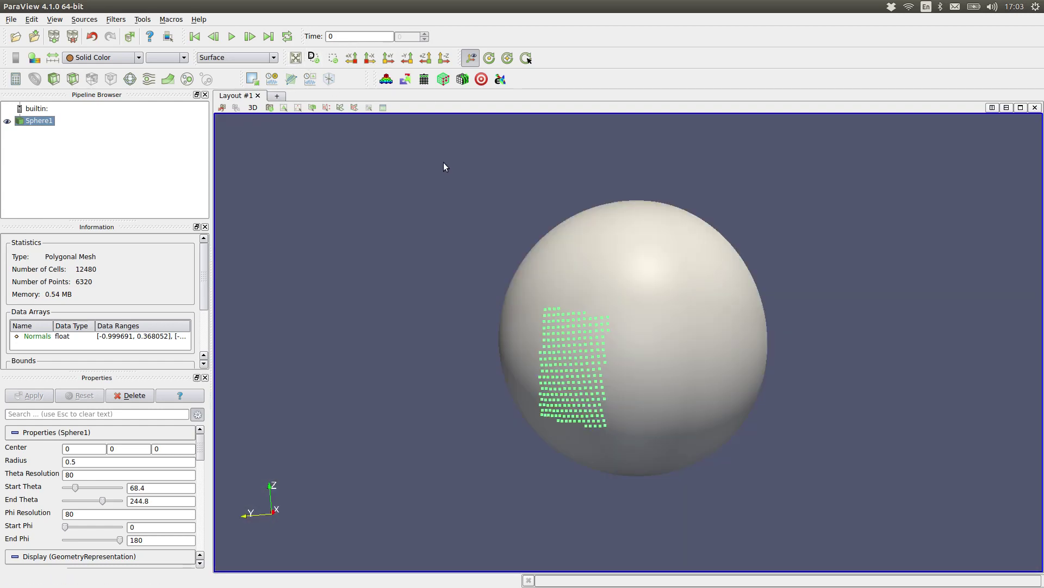
drag(593, 291, 531, 116)
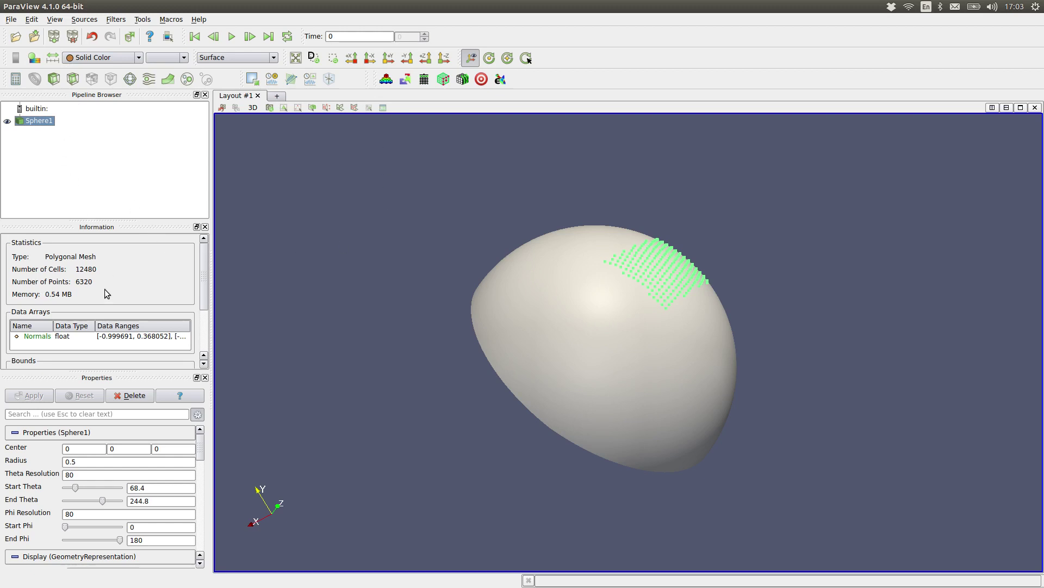
click(153, 397)
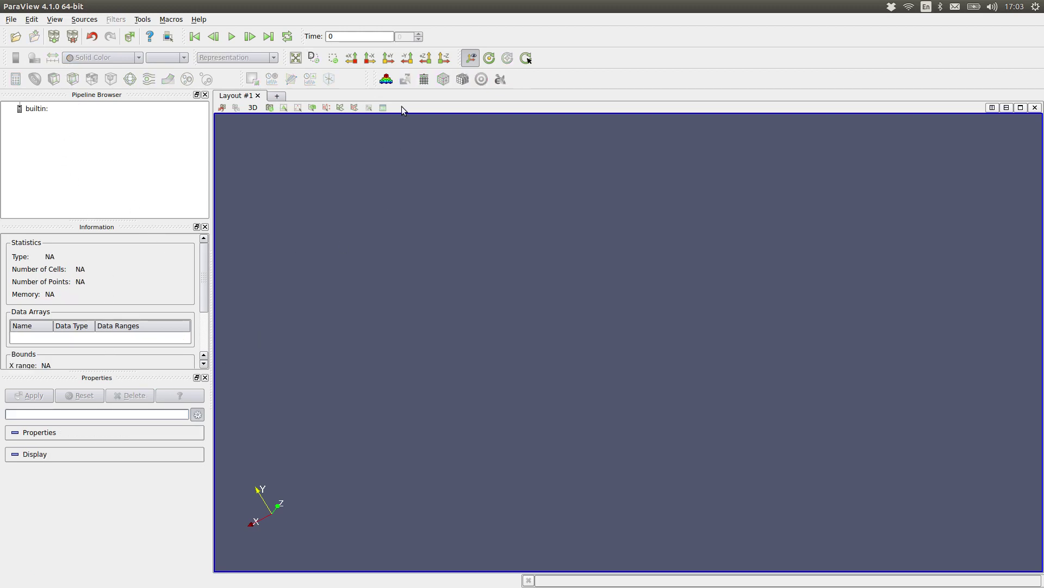
- Load the VoxFE mesh file beam.voxfe from the RELEASE/tutorial/01_beam-model folder
click(386, 80)
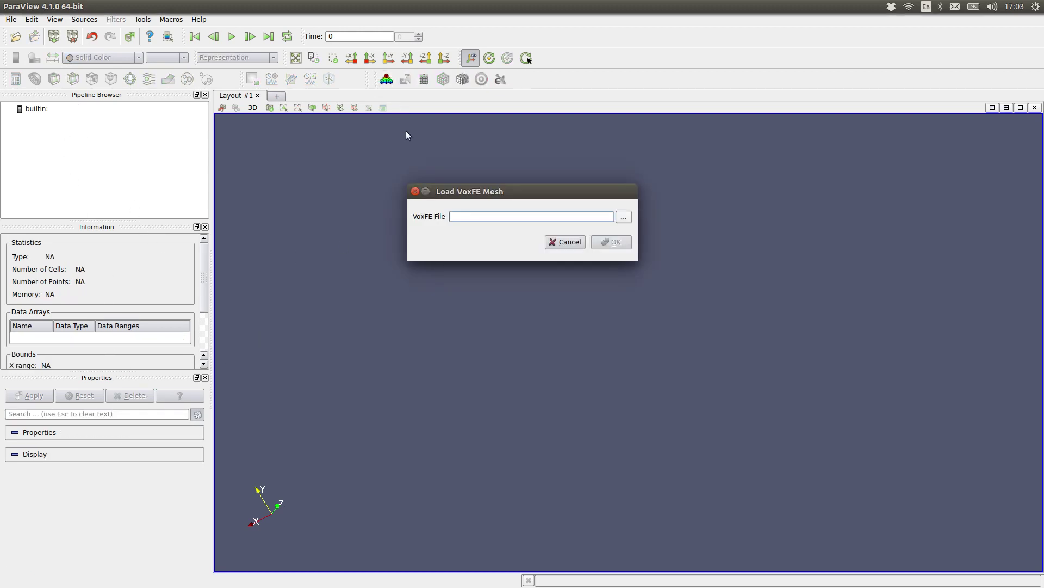
click(624, 217)
click(678, 164)
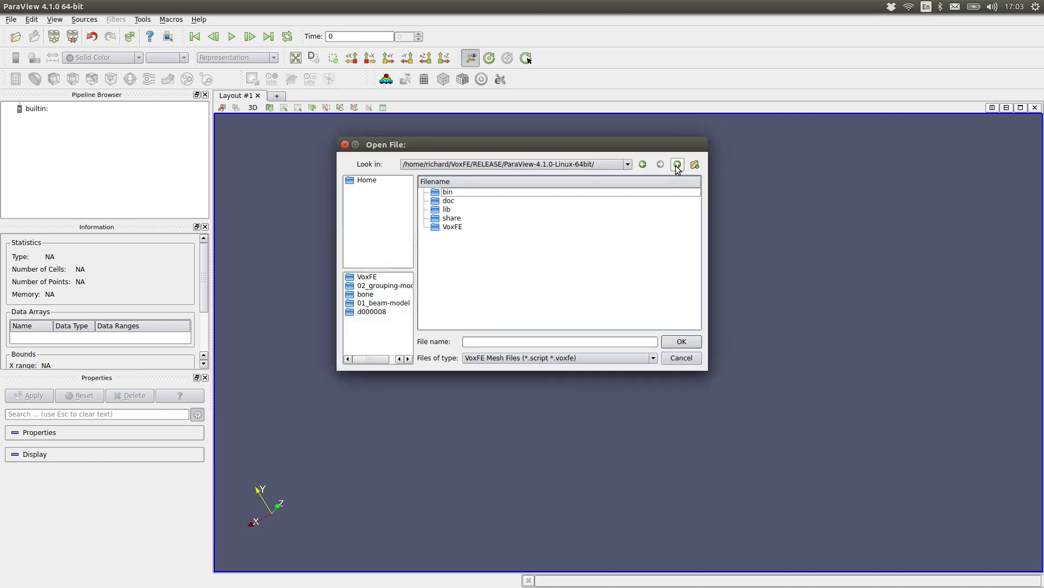
click(677, 164)
double_click(451, 210)
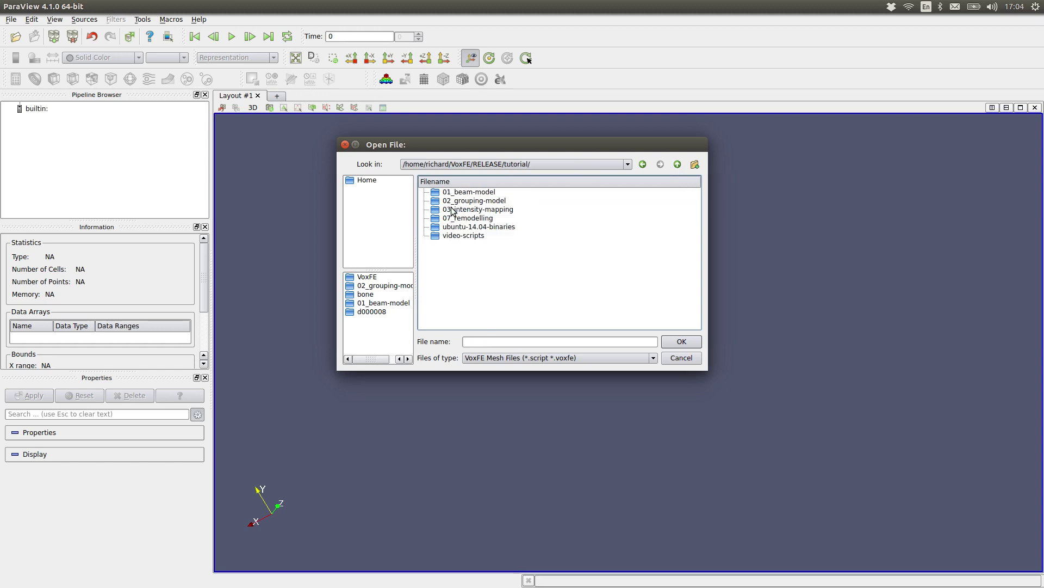
double_click(459, 192)
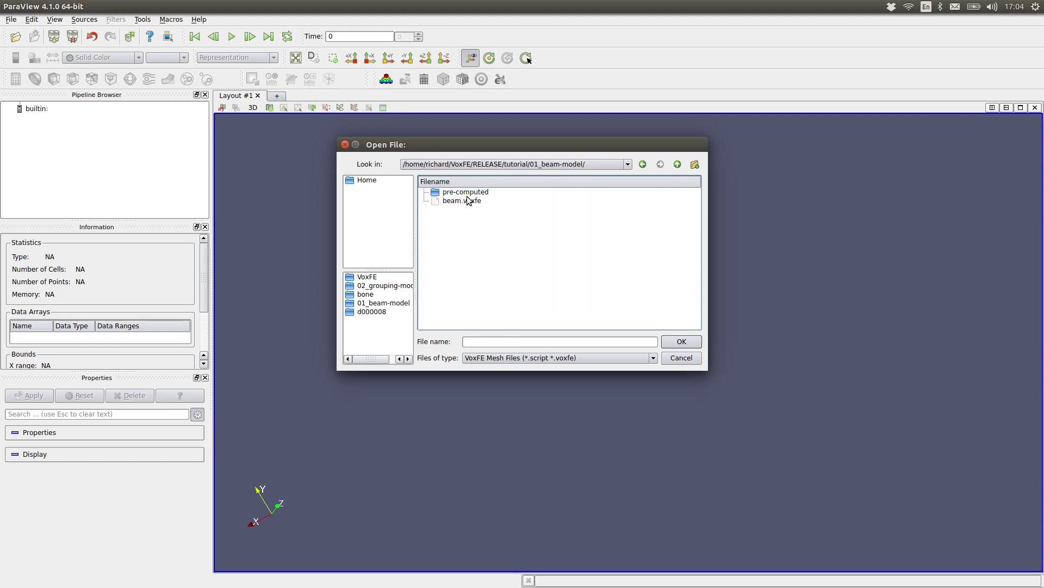
click(468, 201)
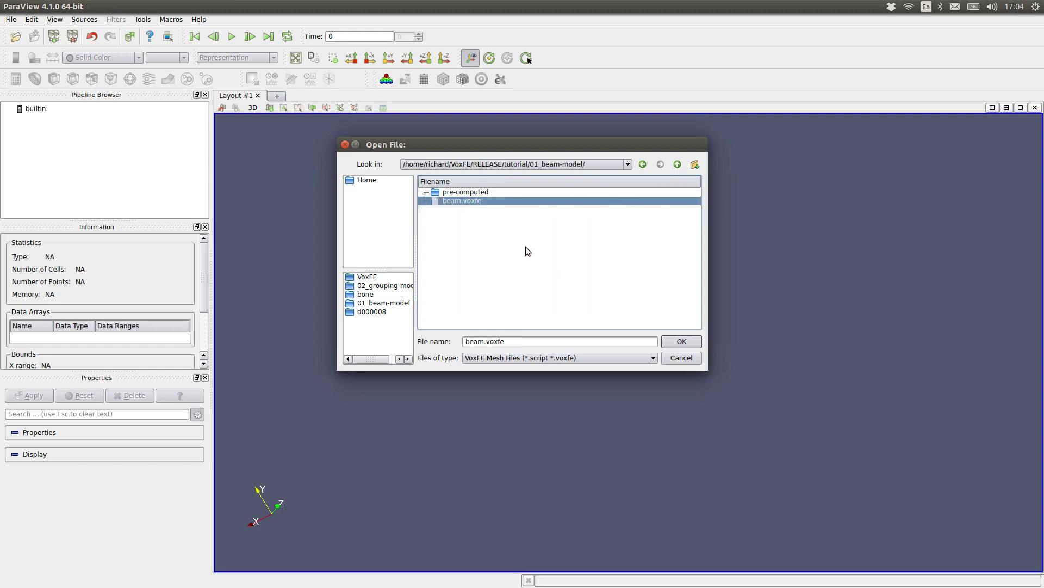
click(683, 342)
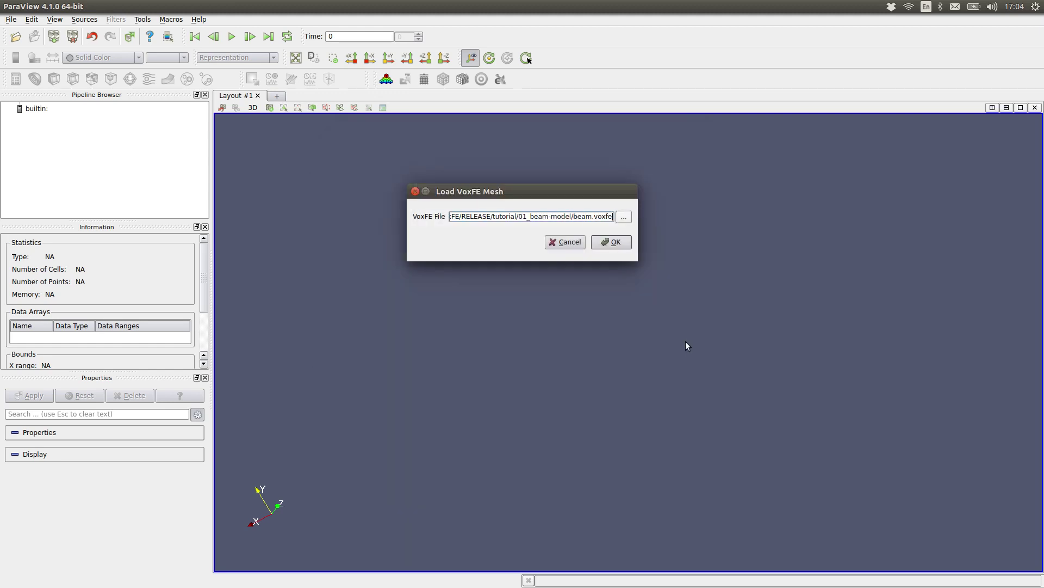
click(613, 242)
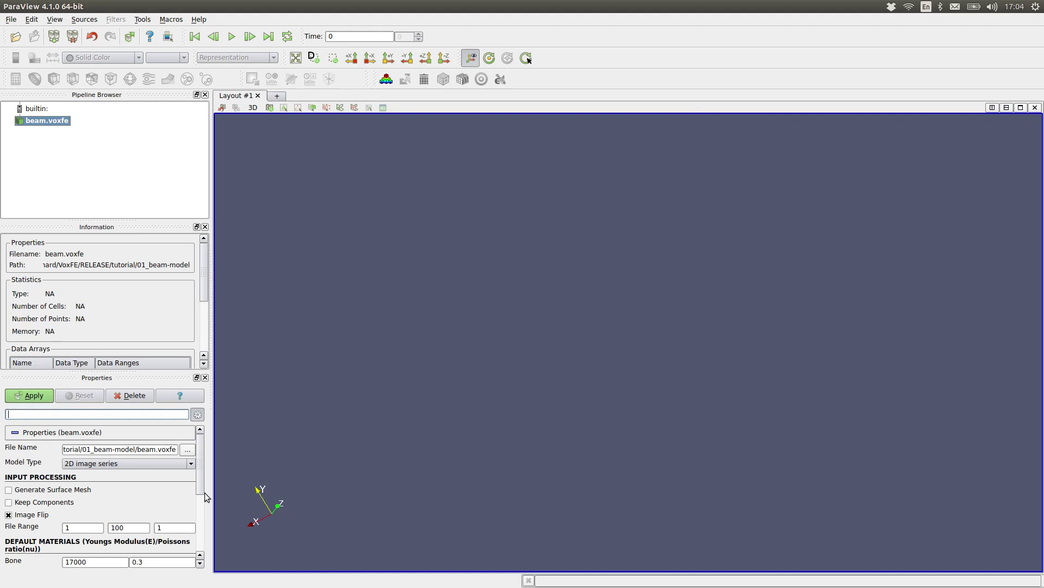
- Look over the beam's import properties, then switch to the file manager and open beam.voxfe in the gedit text editor
scroll(200, 465, down, 5)
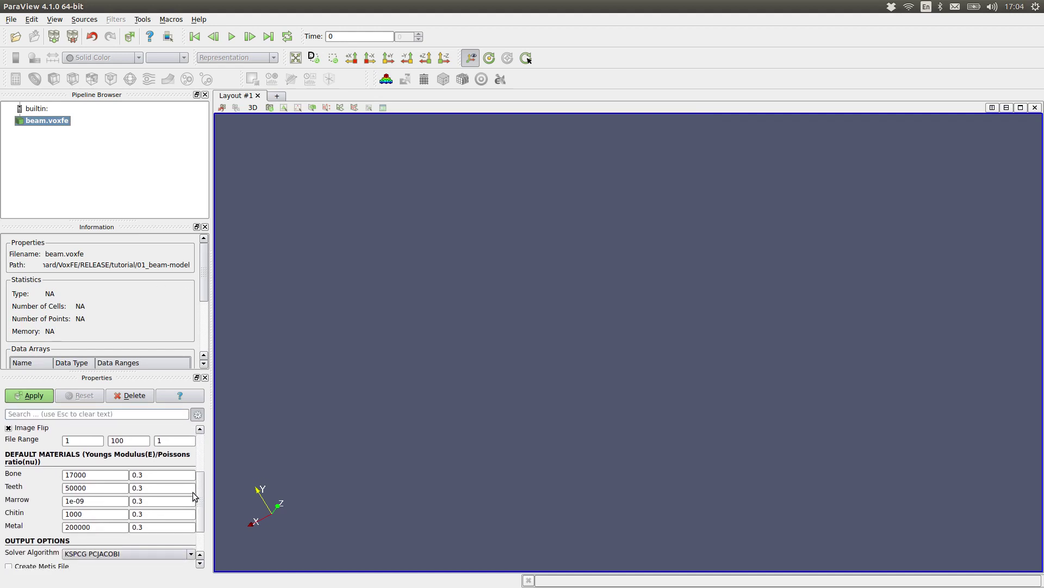
scroll(197, 459, up, 5)
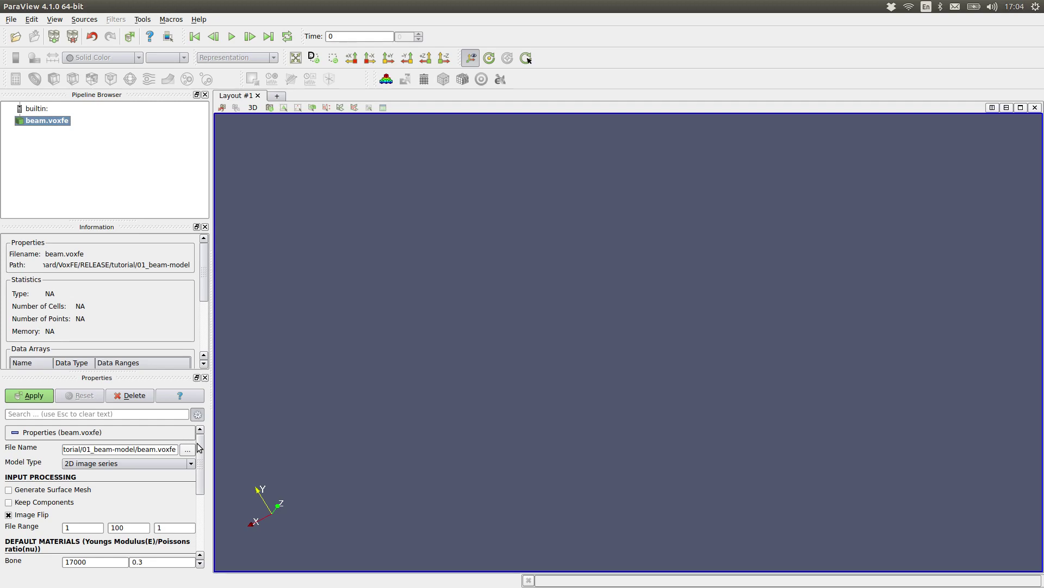
key(ctrl+alt+Right)
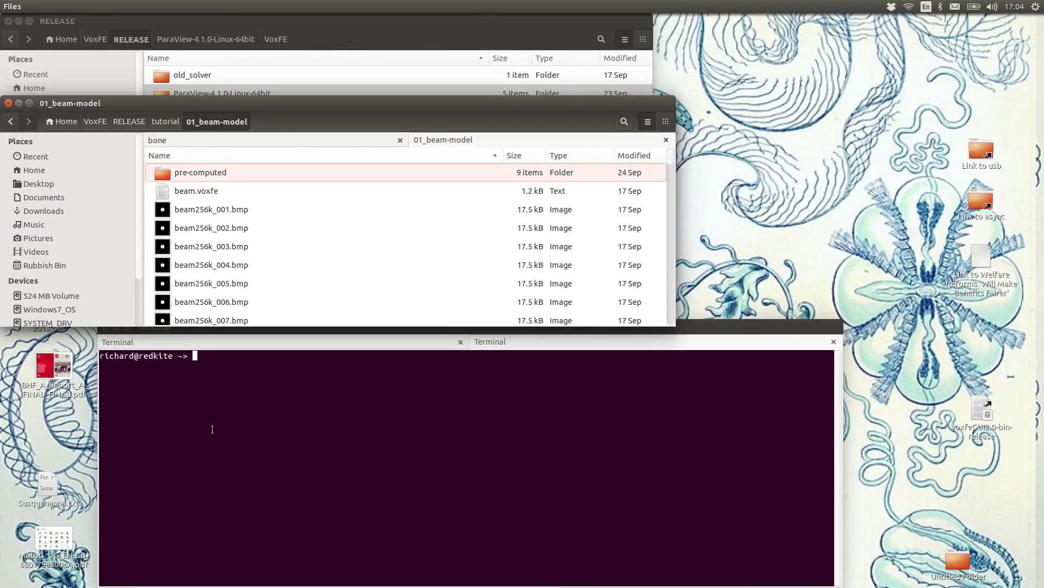
click(197, 190)
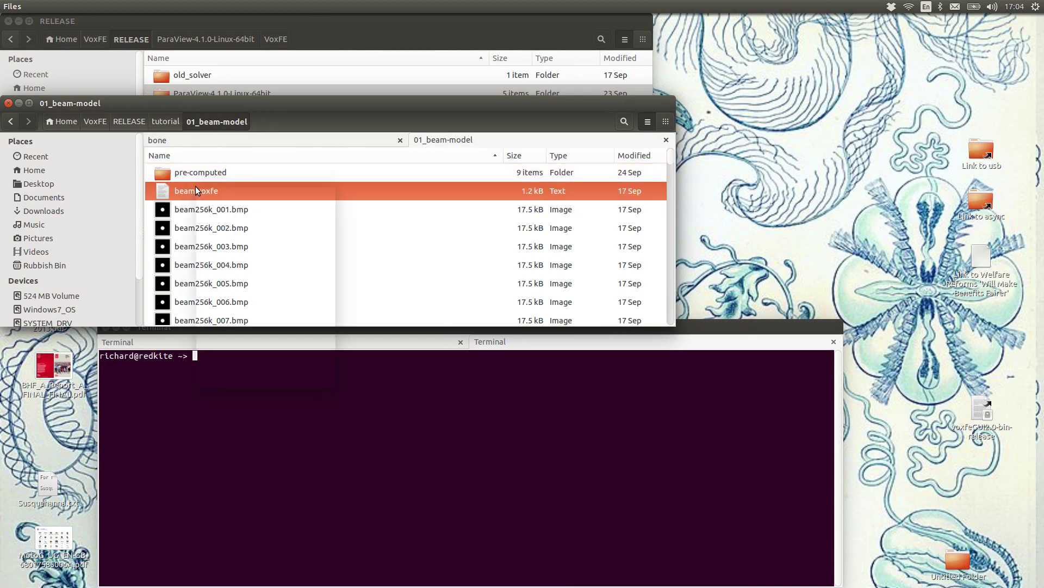
right_click(197, 189)
click(230, 191)
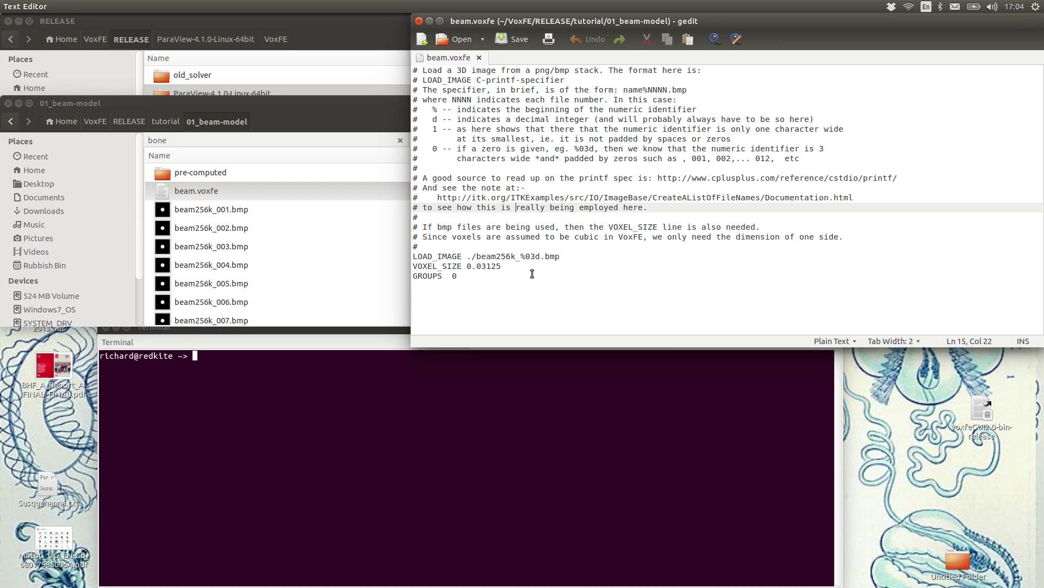
- Check the numbering of the beam256k BMP images in the 01_beam-model folder against the LOAD_IMAGE line in beam.voxfe
click(359, 112)
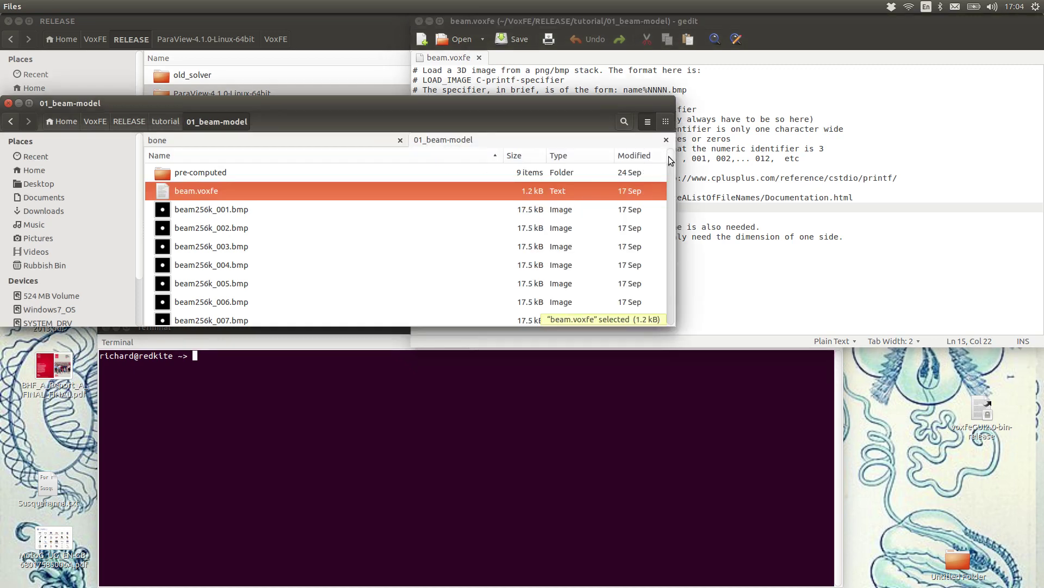
scroll(661, 208, down, 4)
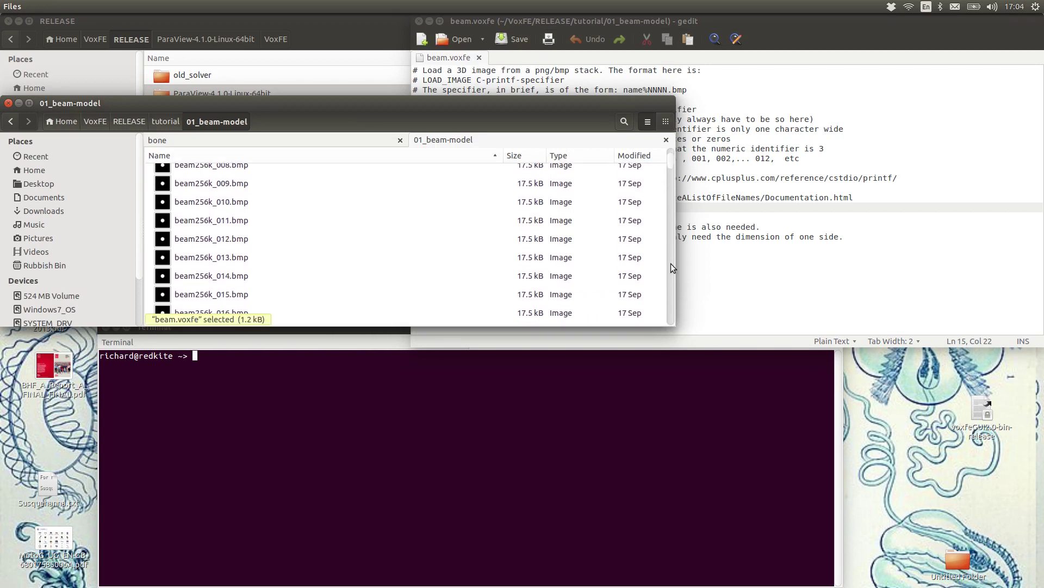
drag(672, 166, 665, 325)
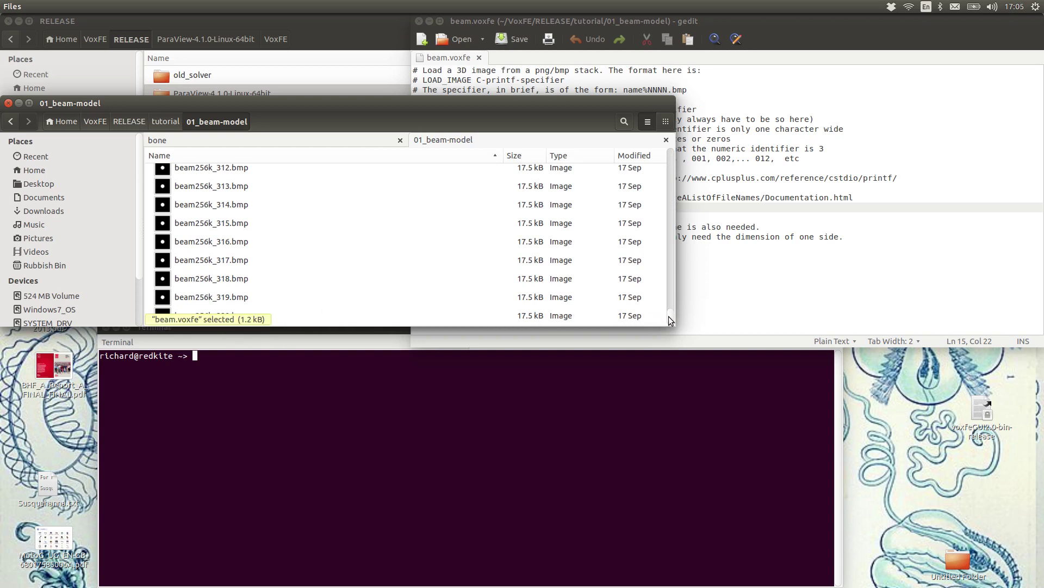
drag(671, 321, 678, 154)
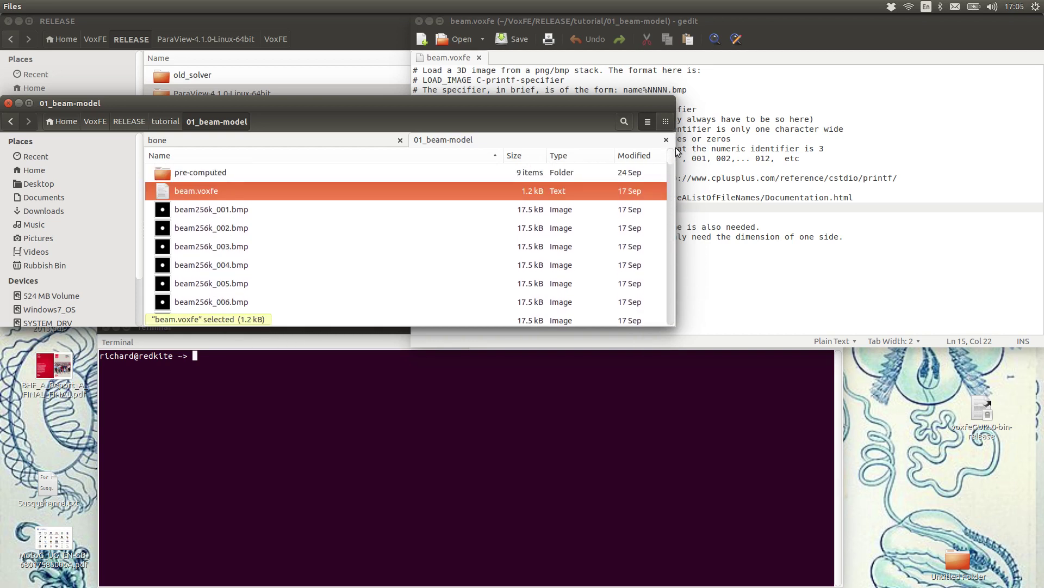
click(696, 238)
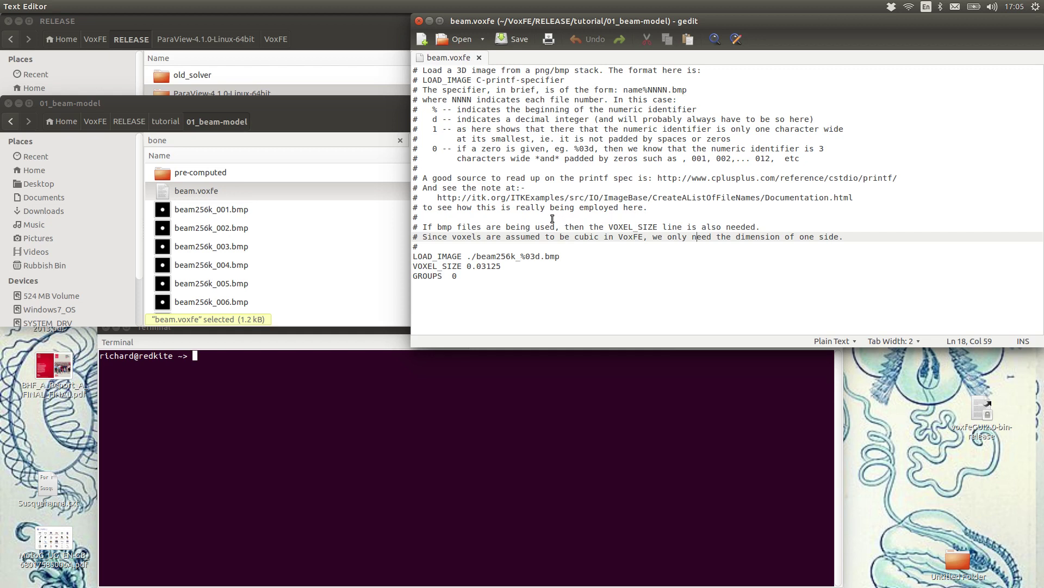
- Switch back to ParaView, set the last image of the file range to 320, review the default materials and output options, and apply
key(alt+Tab)
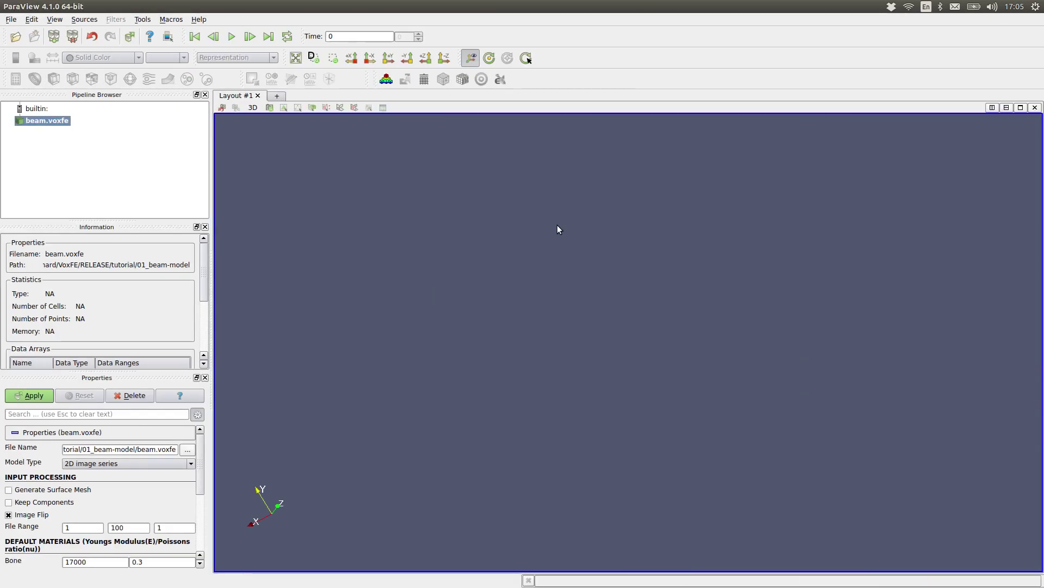
click(129, 528)
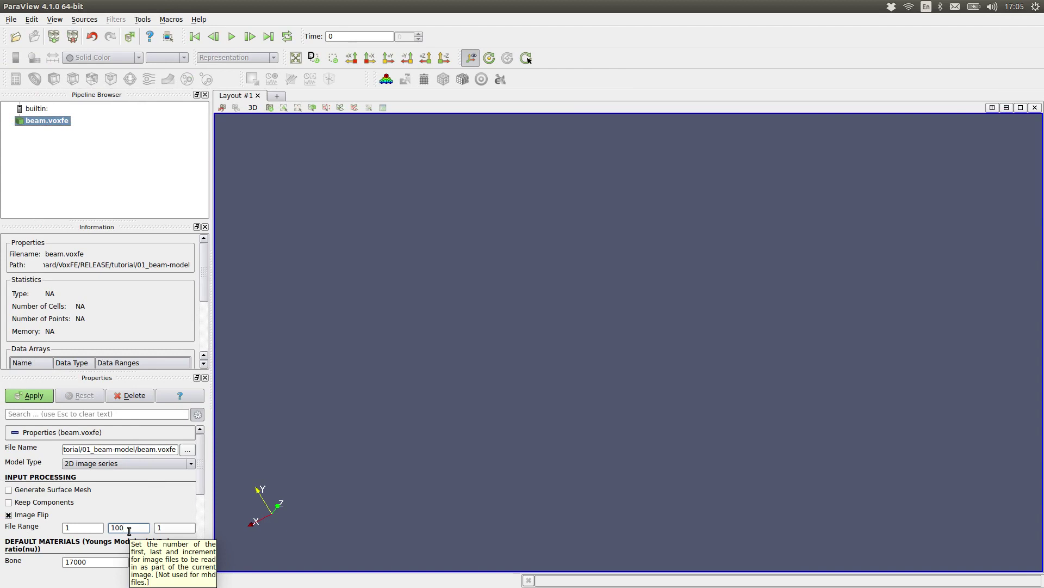
text(320)
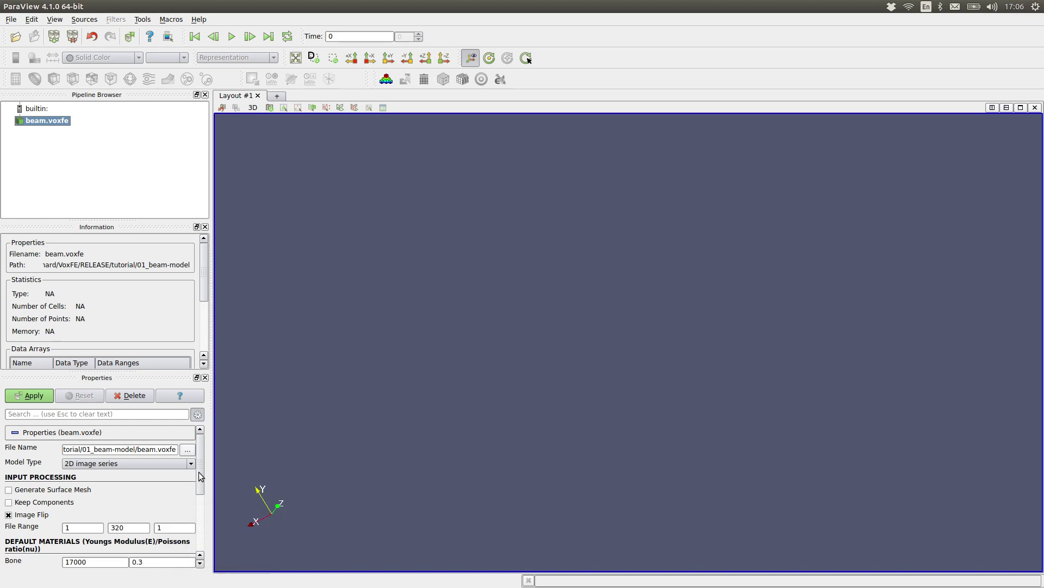
drag(198, 472, 197, 513)
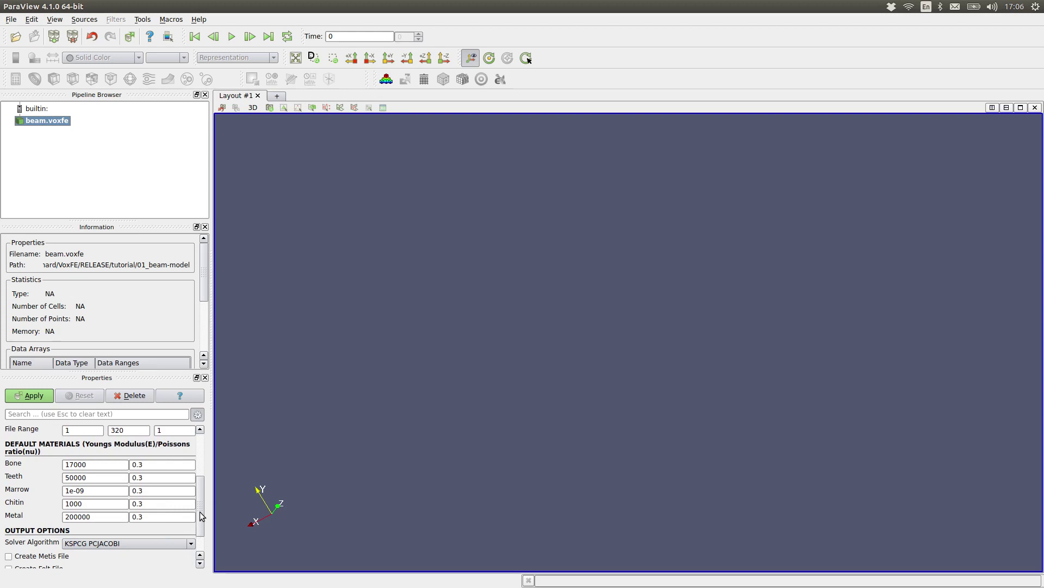
scroll(201, 516, down, 3)
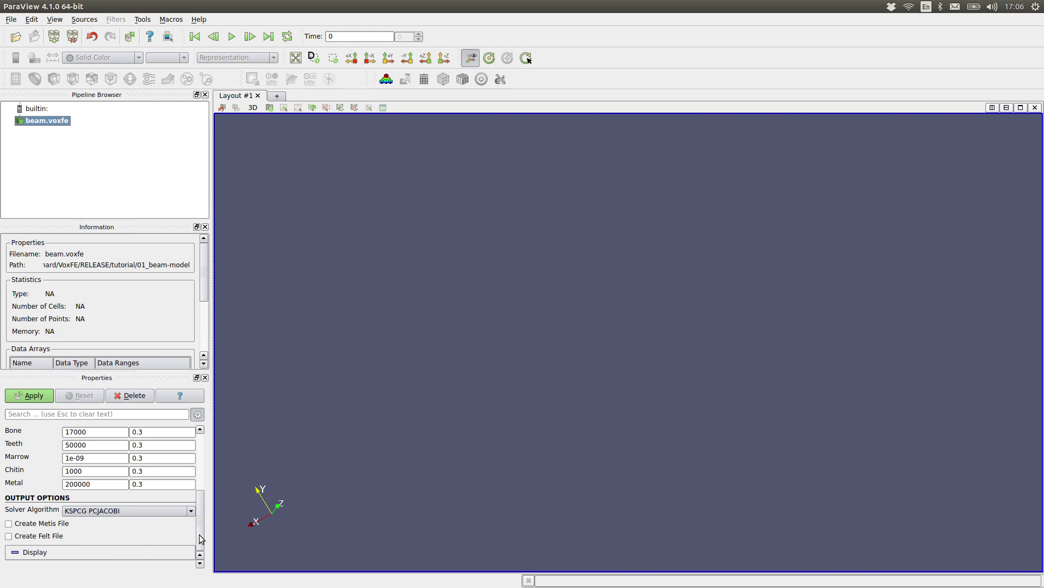
drag(201, 534, 204, 471)
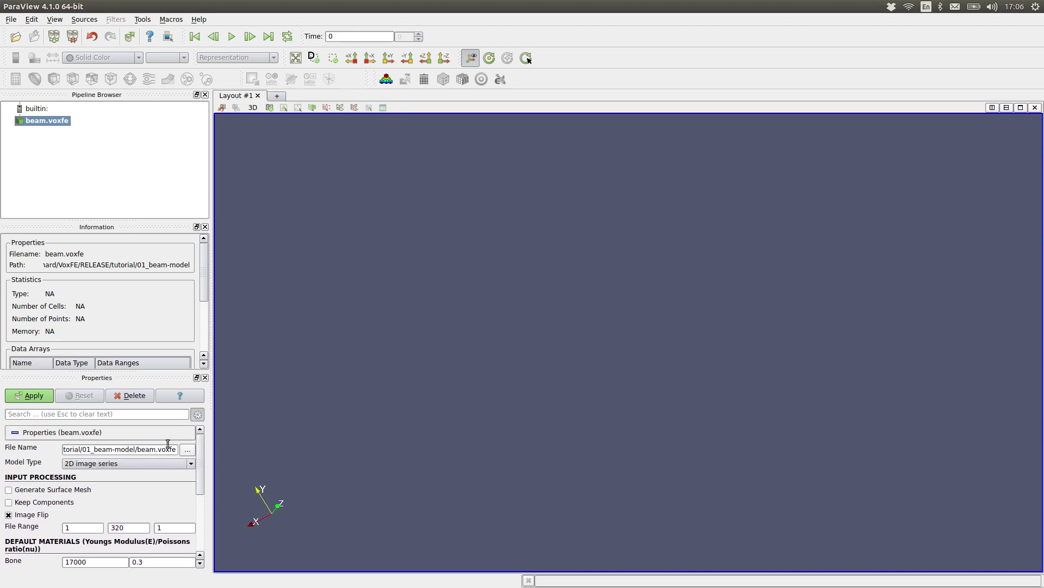
click(33, 398)
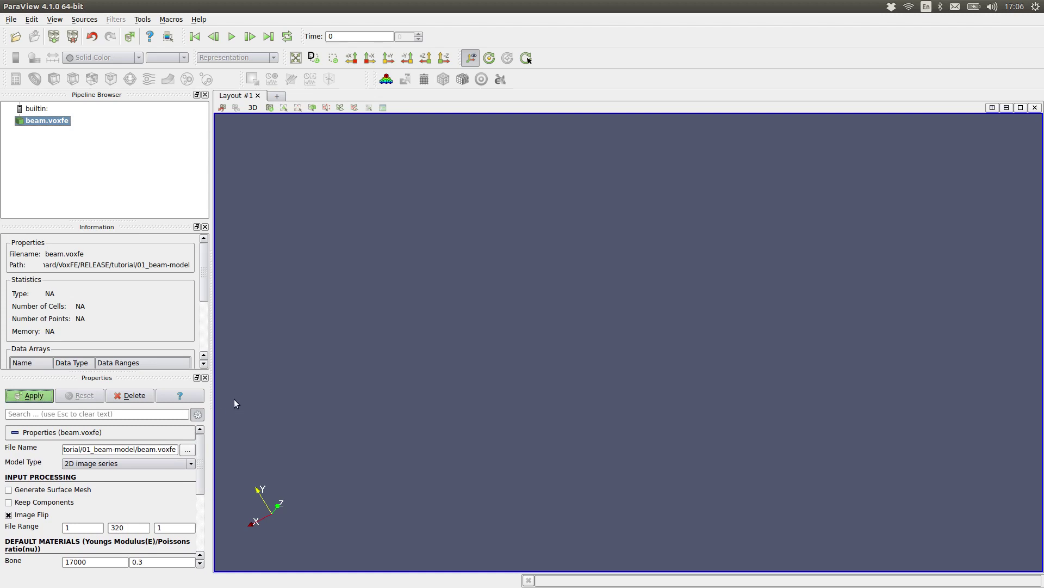
- Clip the beam lengthwise with a plane using the Y normal, apply, and view the cut face
drag(393, 438, 604, 428)
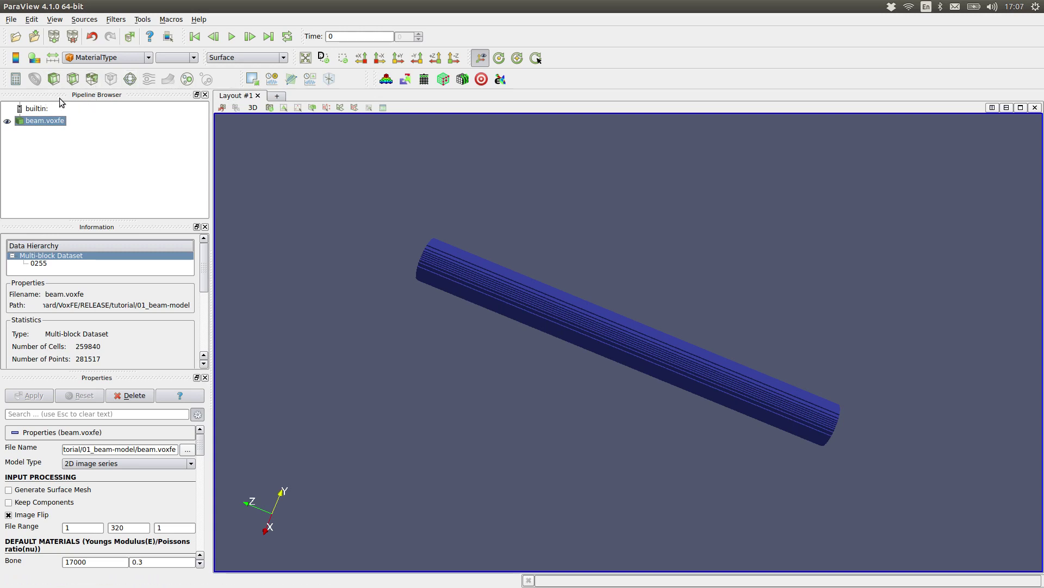
drag(335, 229, 313, 337)
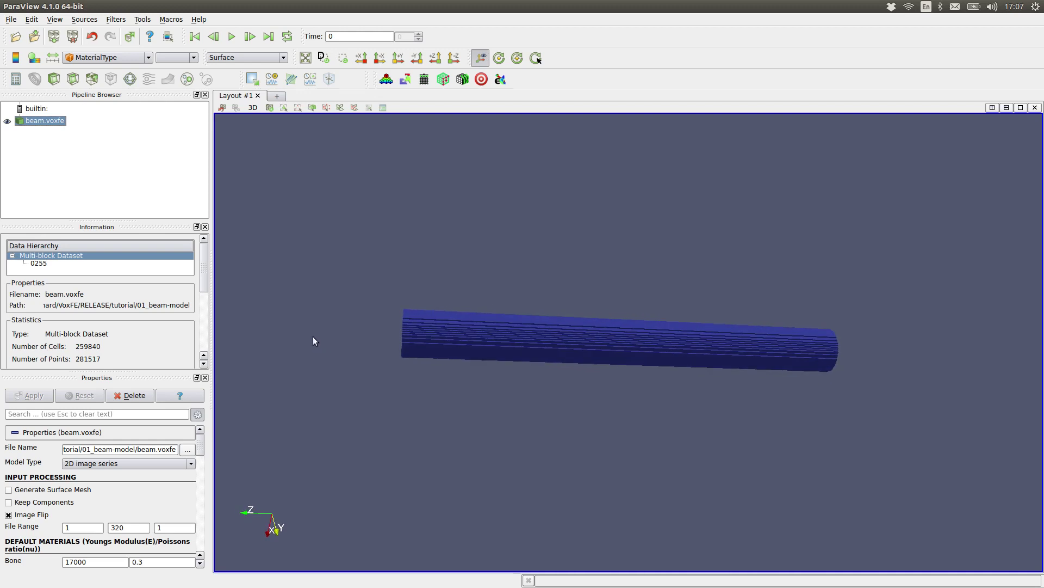
click(54, 80)
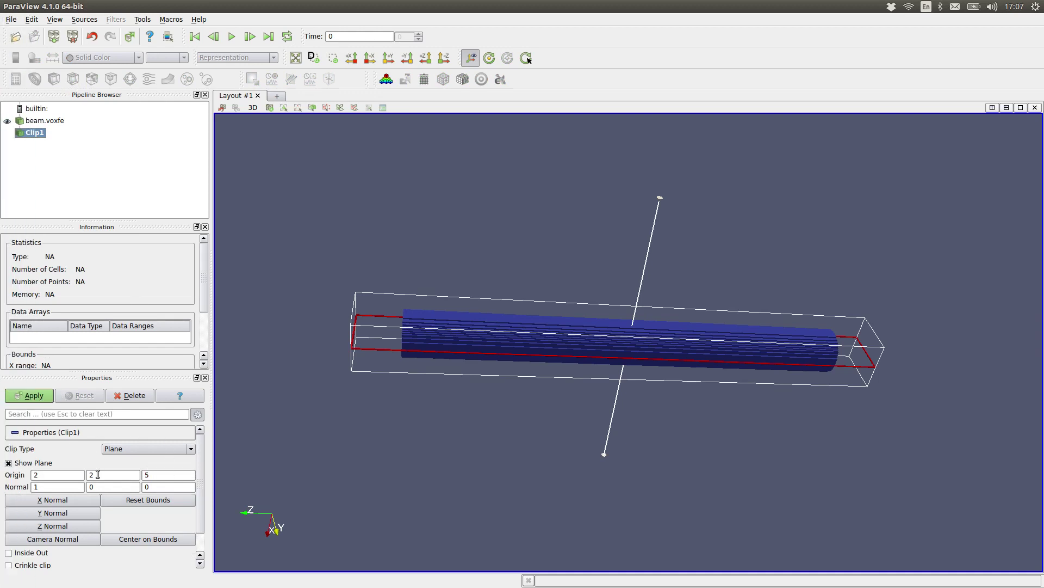
click(65, 513)
click(64, 525)
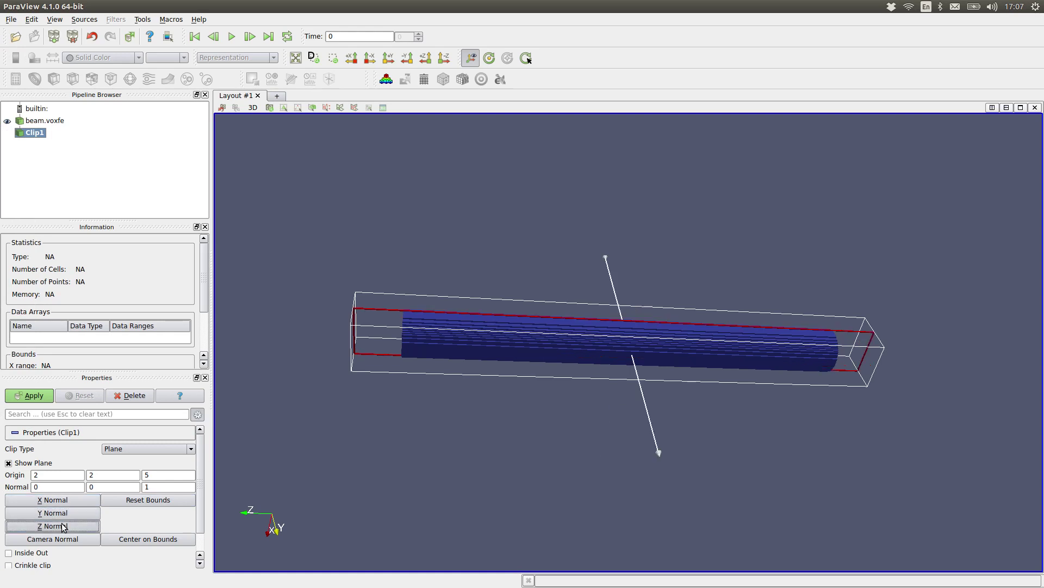
click(63, 513)
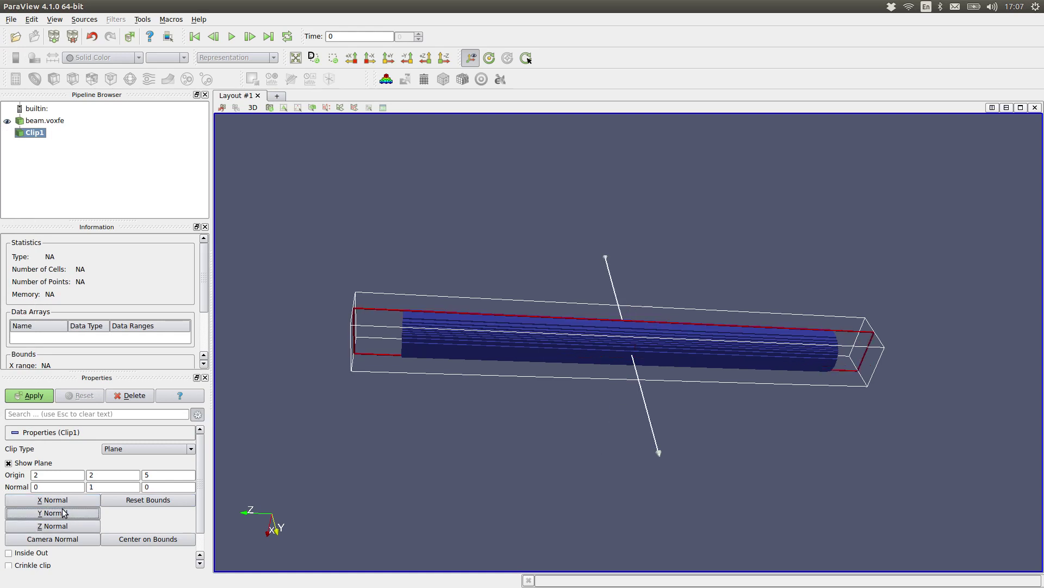
drag(647, 481, 505, 481)
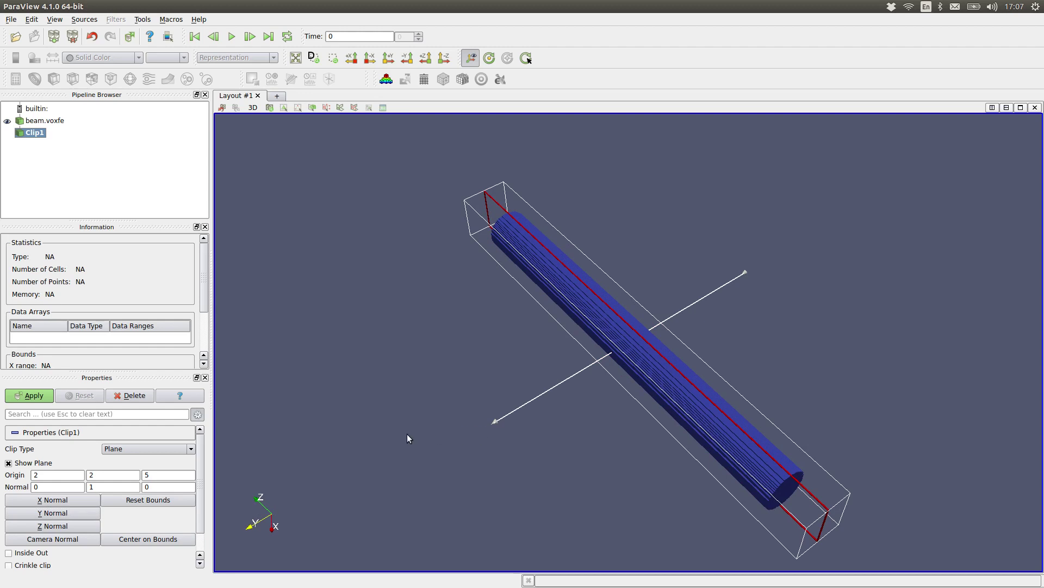
click(32, 396)
drag(660, 494, 560, 456)
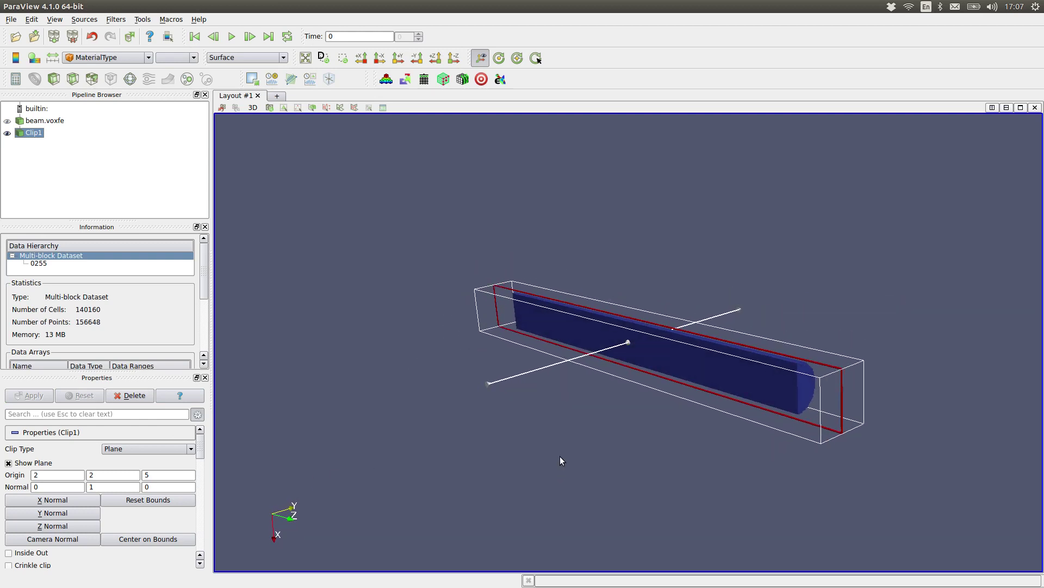
- Turn on automatic applying and move the clip plane along Y to an origin of about 2.22
click(127, 41)
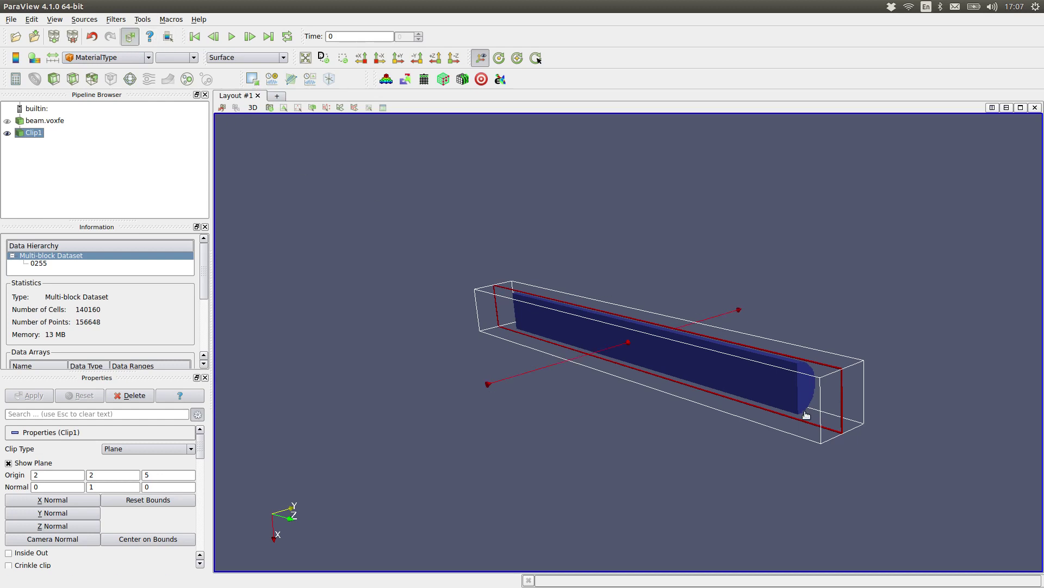
mouse_move(807, 411)
mouse_down()
mouse_move(772, 408)
mouse_move(833, 398)
mouse_move(788, 408)
mouse_move(814, 401)
mouse_up()
click(674, 481)
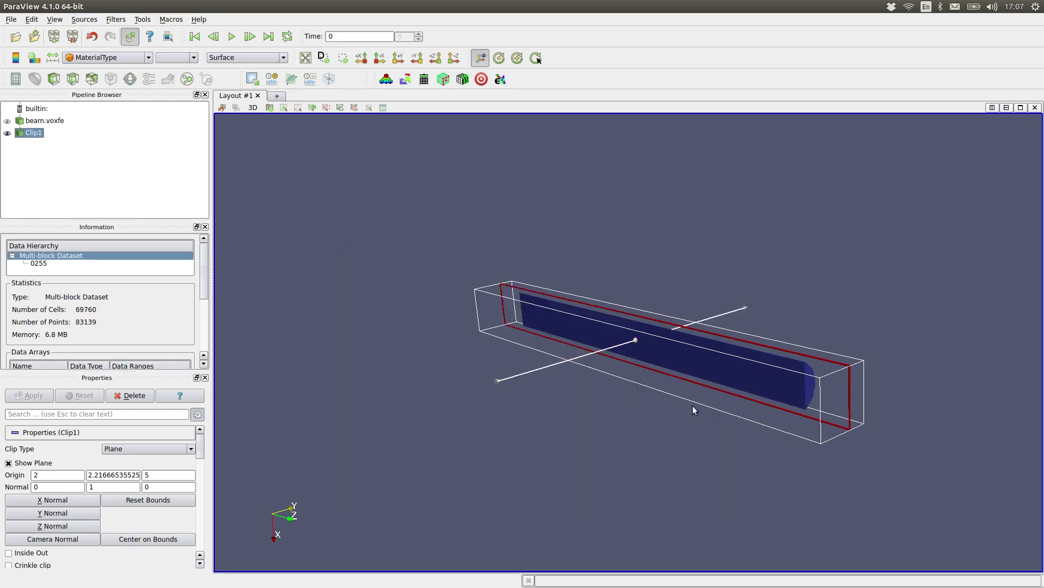
- Try the clip plane with X and Z normals, then move the Z-normal plane to an origin of about Z 4.57
click(64, 526)
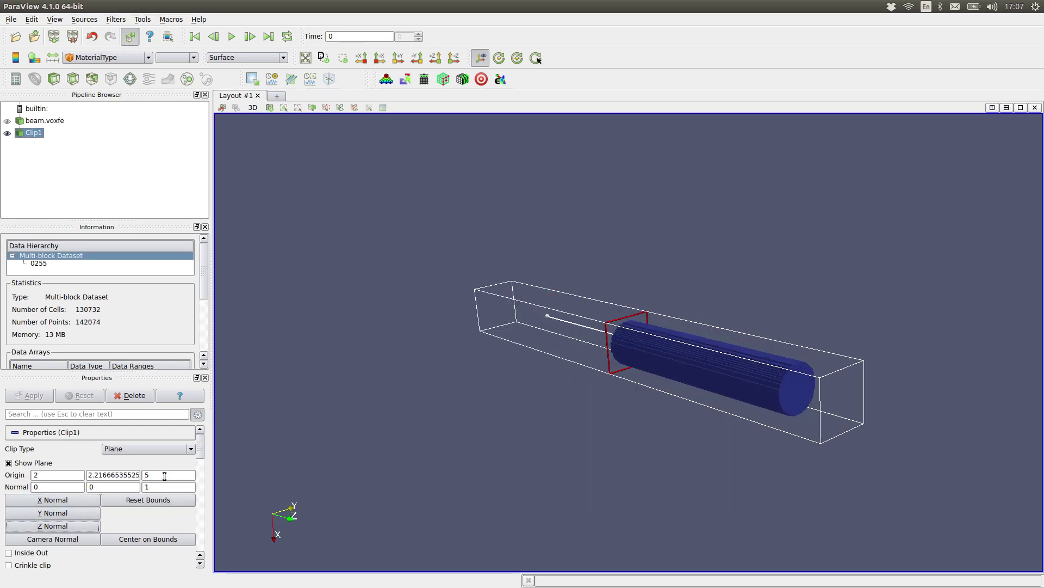
click(69, 500)
click(69, 526)
mouse_move(614, 367)
mouse_down()
mouse_move(507, 351)
mouse_move(615, 365)
mouse_up()
drag(484, 417, 732, 484)
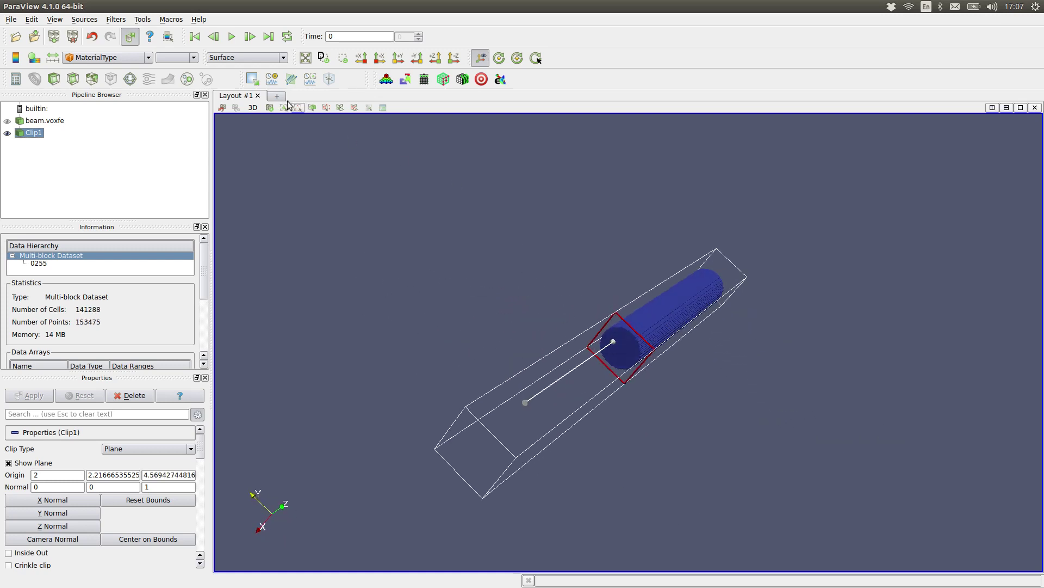
- Turn off automatic applying and delete the clip from the pipeline
click(129, 37)
click(134, 395)
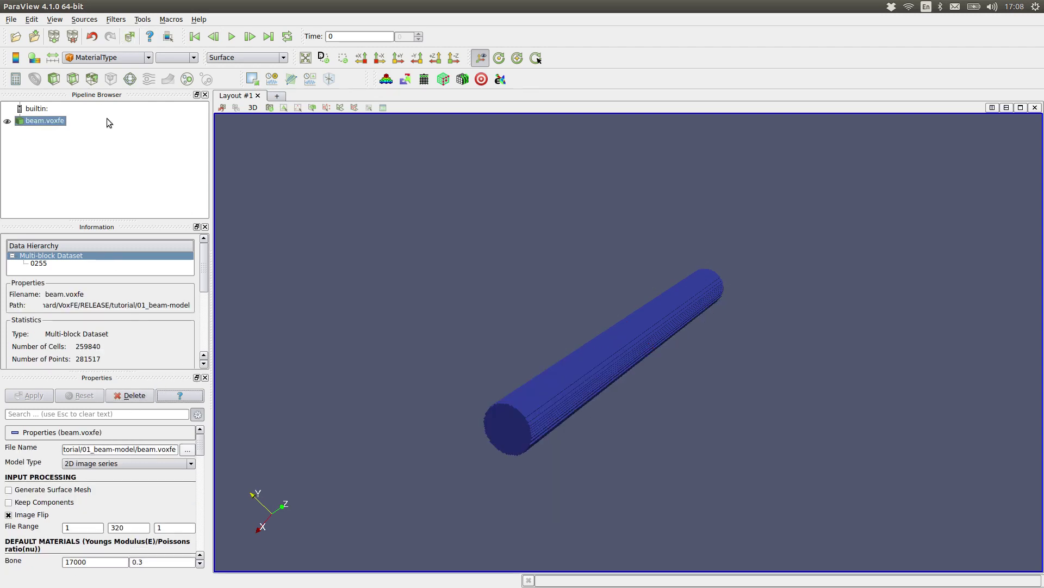
- Slice the beam crosswise with a Z-normal plane through 2, 2, 5 and apply it
click(74, 79)
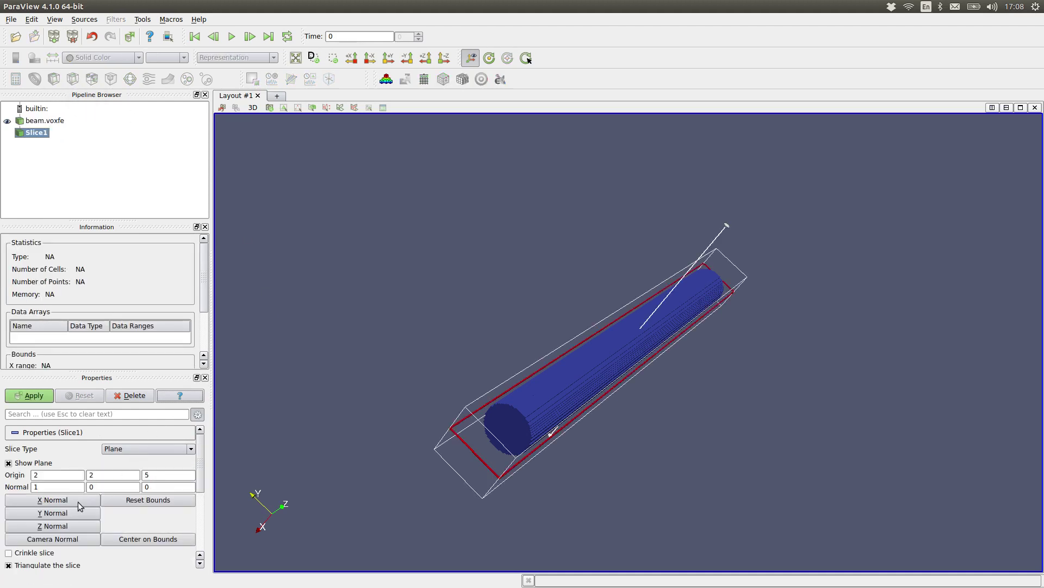
click(60, 526)
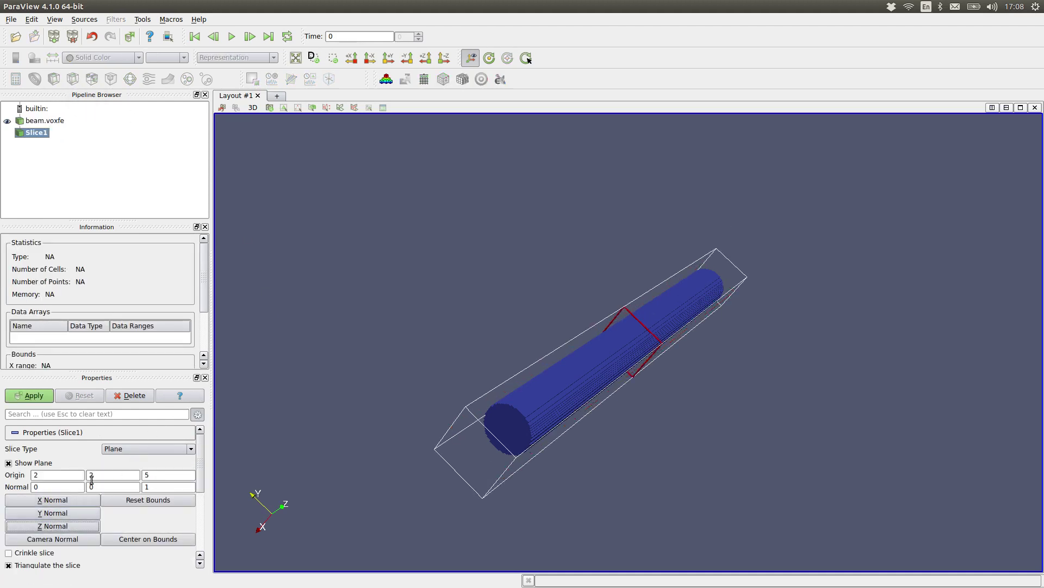
click(32, 396)
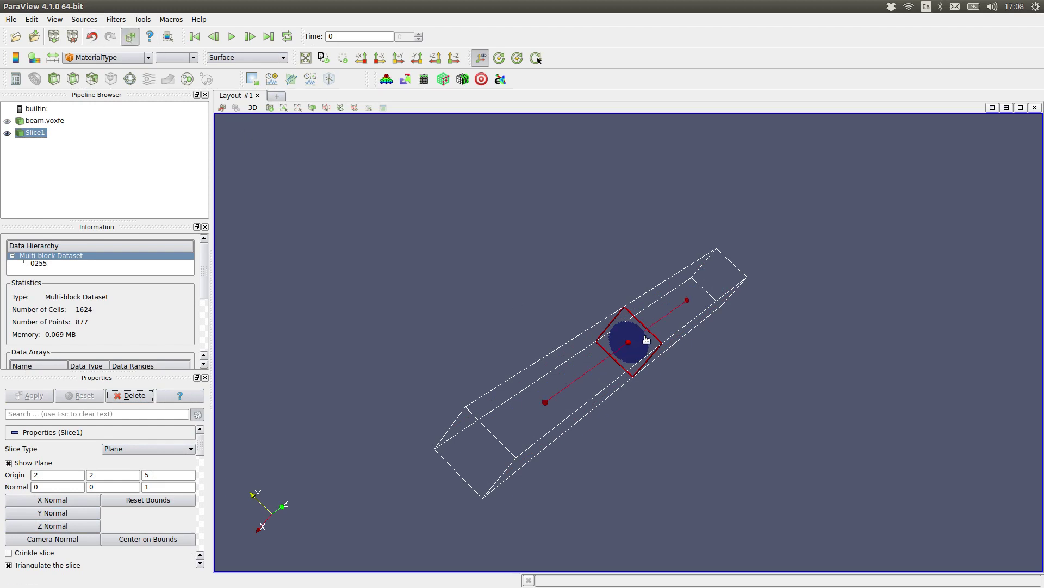
- Move the slice plane along the beam to an origin of about Z 3.13, then delete the slice
drag(646, 339, 509, 414)
drag(708, 426, 631, 456)
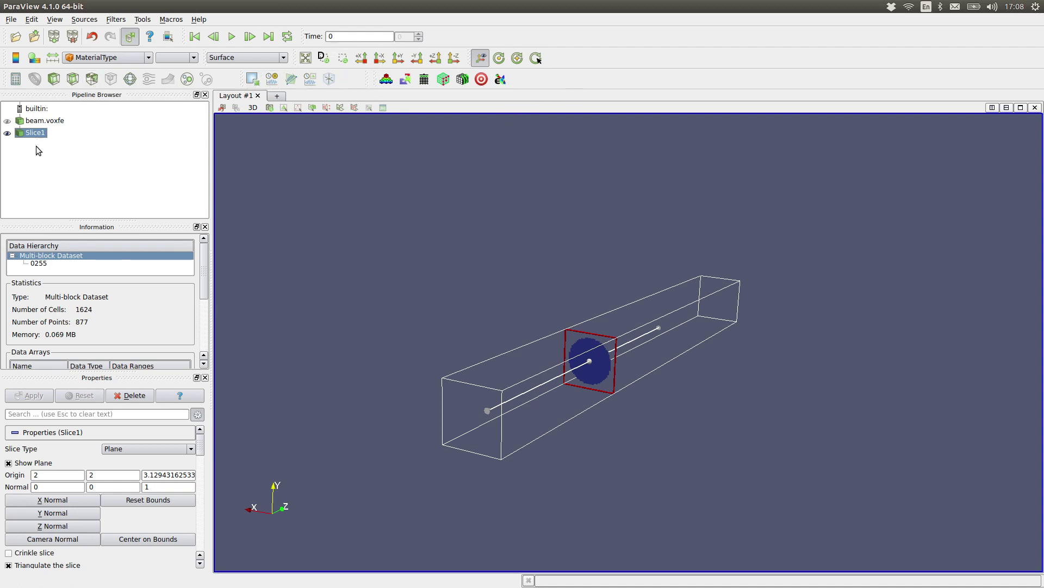
click(131, 396)
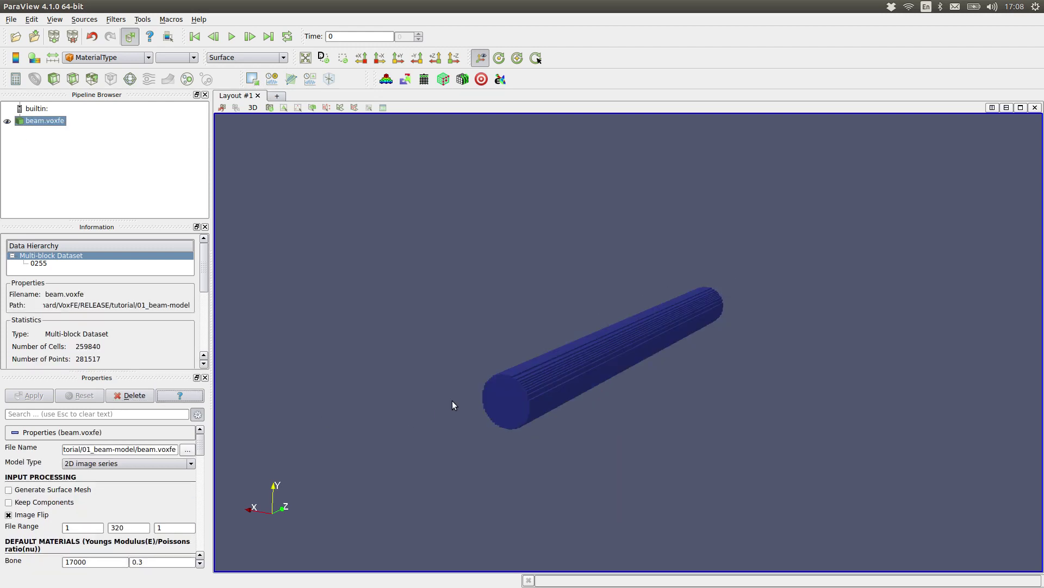
- Select the surface points on part of the beam's near end face
drag(452, 401, 424, 384)
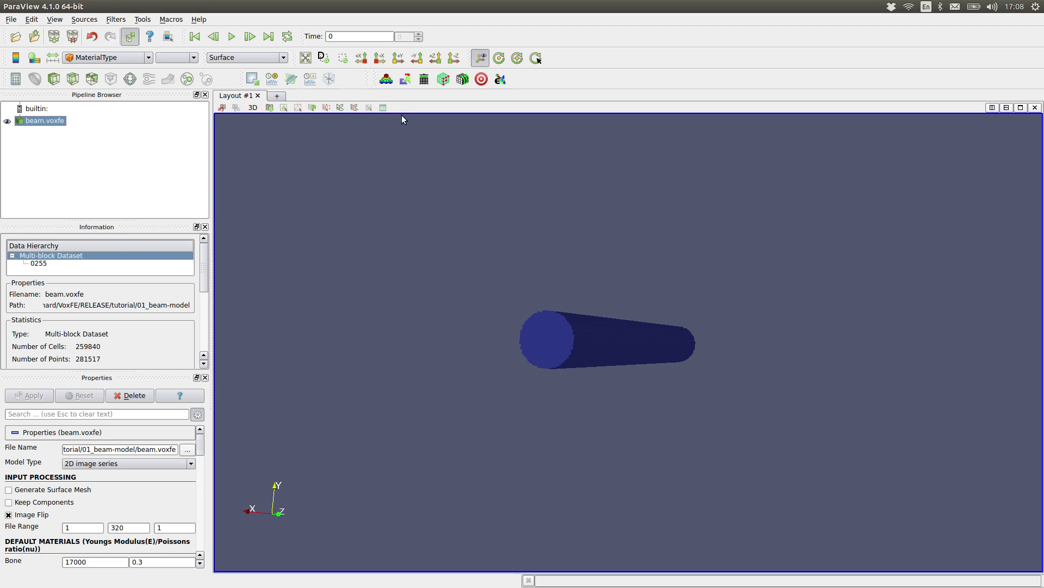
click(299, 107)
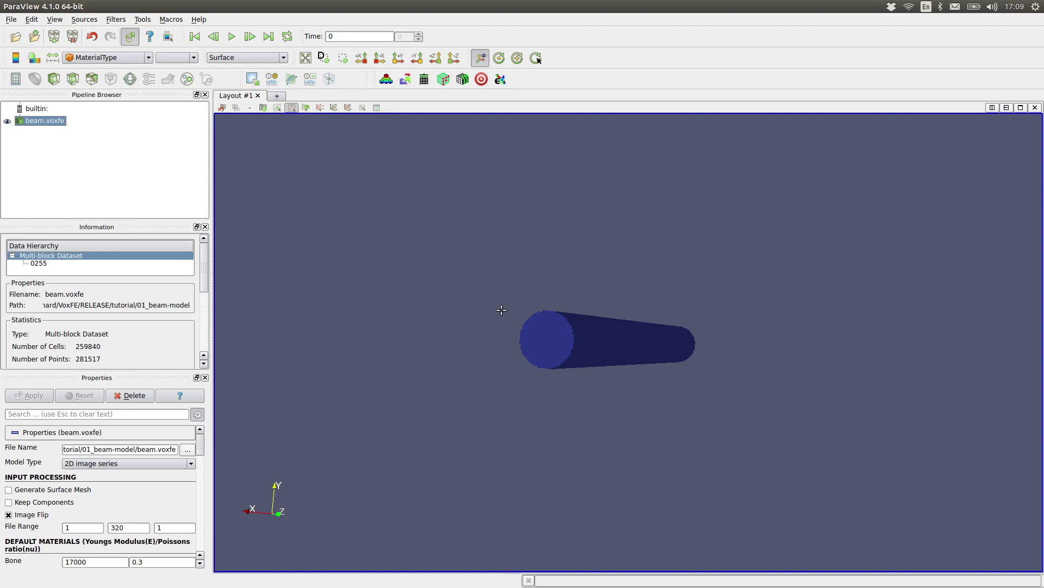
drag(501, 310, 563, 371)
drag(625, 388, 594, 414)
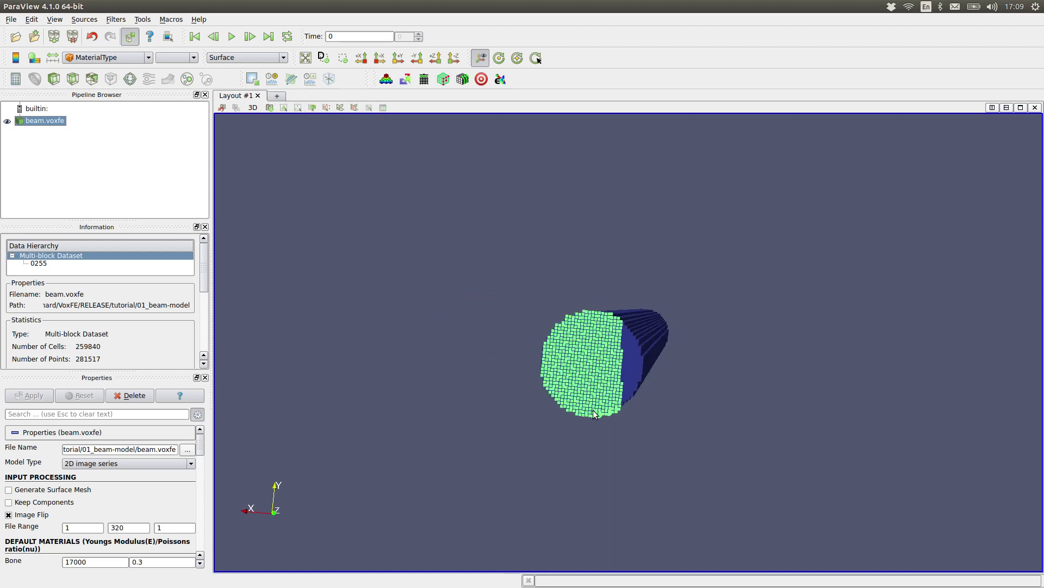
- Select points through the beam with a rectangle over part of its end face and view how deep the selection runs
click(327, 107)
drag(532, 320, 579, 379)
drag(580, 379, 419, 438)
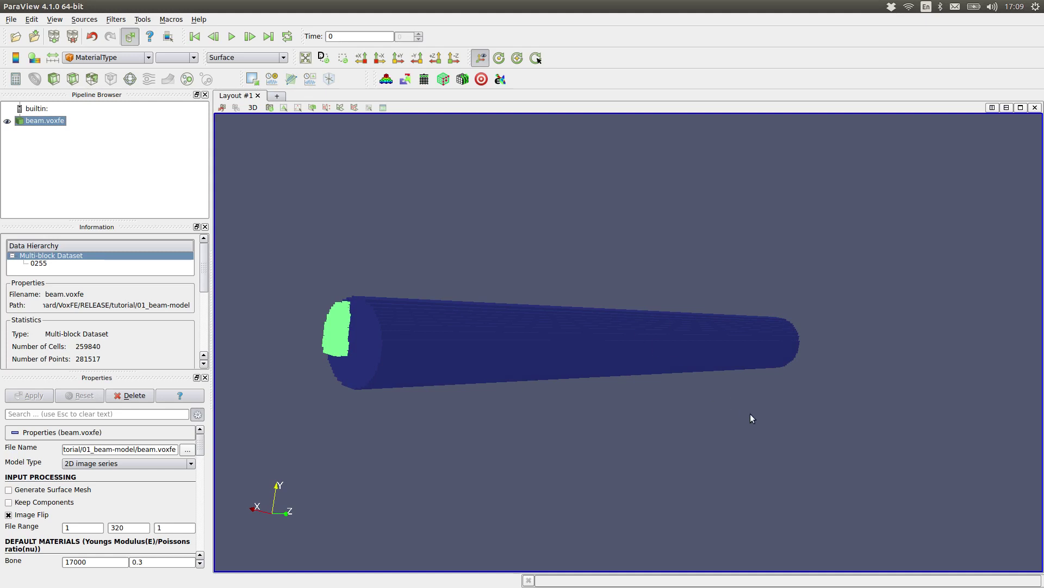
drag(749, 414, 702, 449)
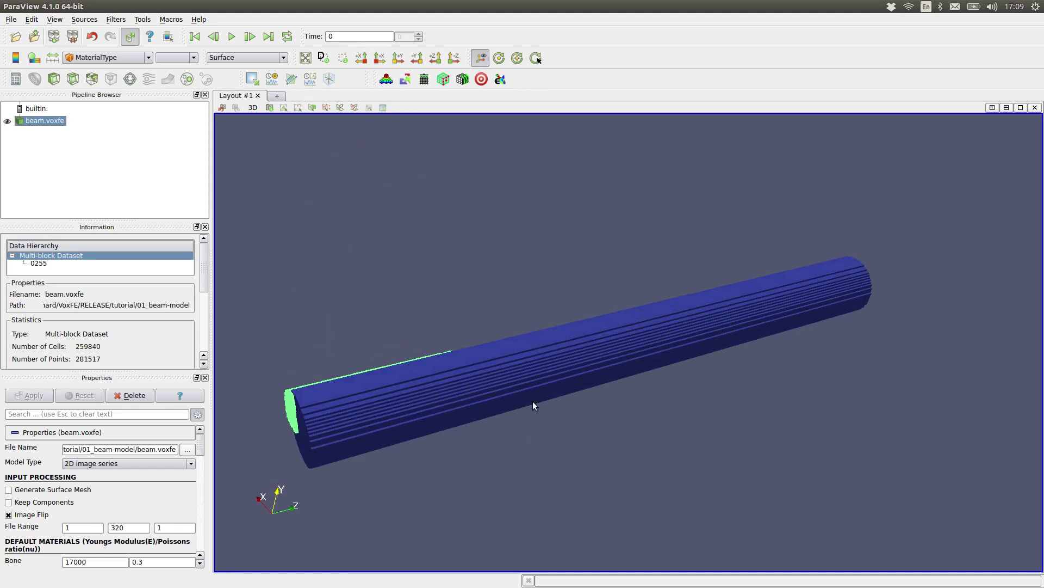
drag(404, 350, 497, 327)
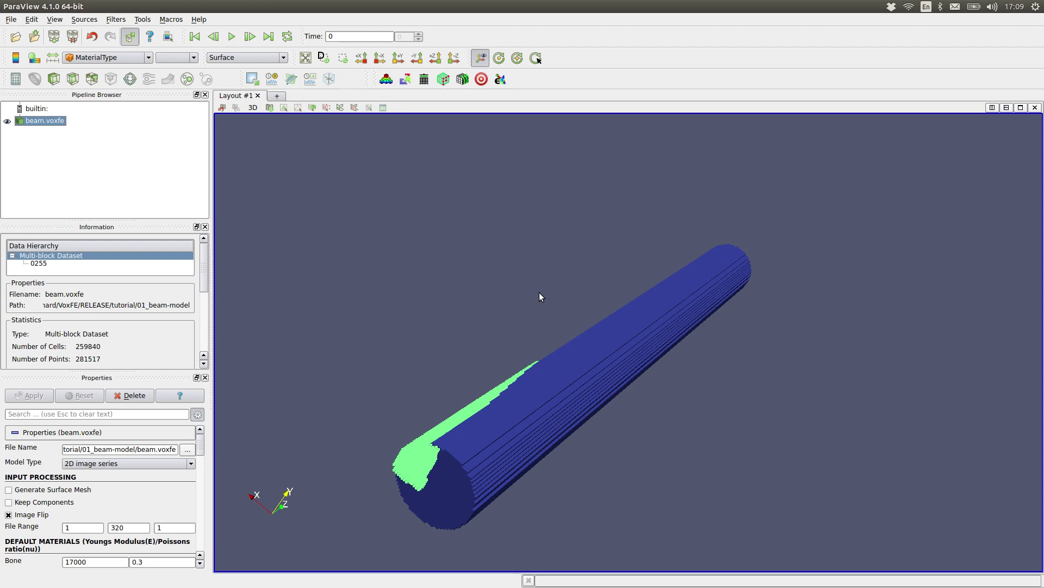
drag(540, 297, 339, 303)
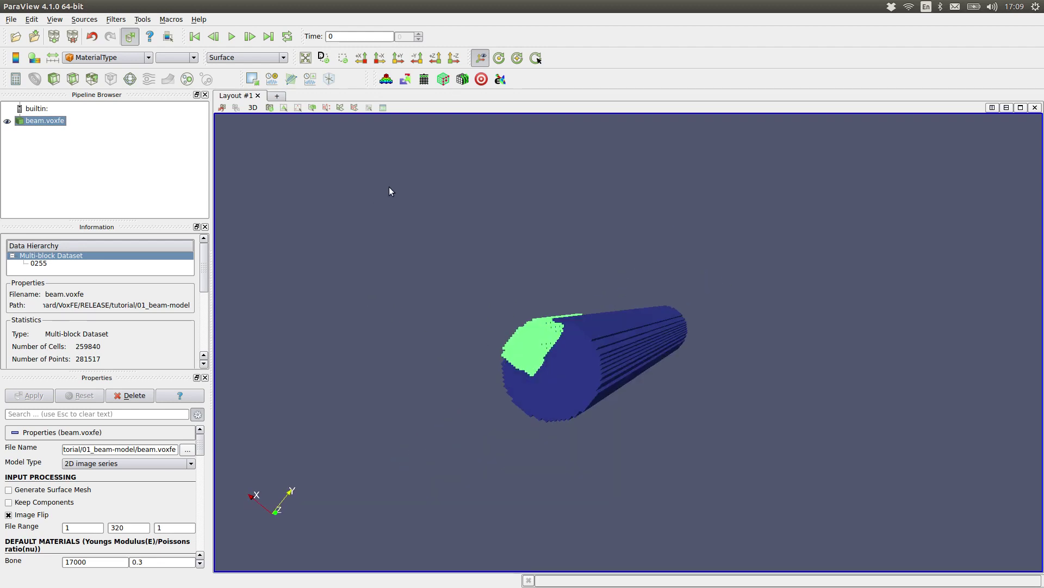
- Extract the through-selected points, look at them from another angle, and delete the extraction
click(257, 84)
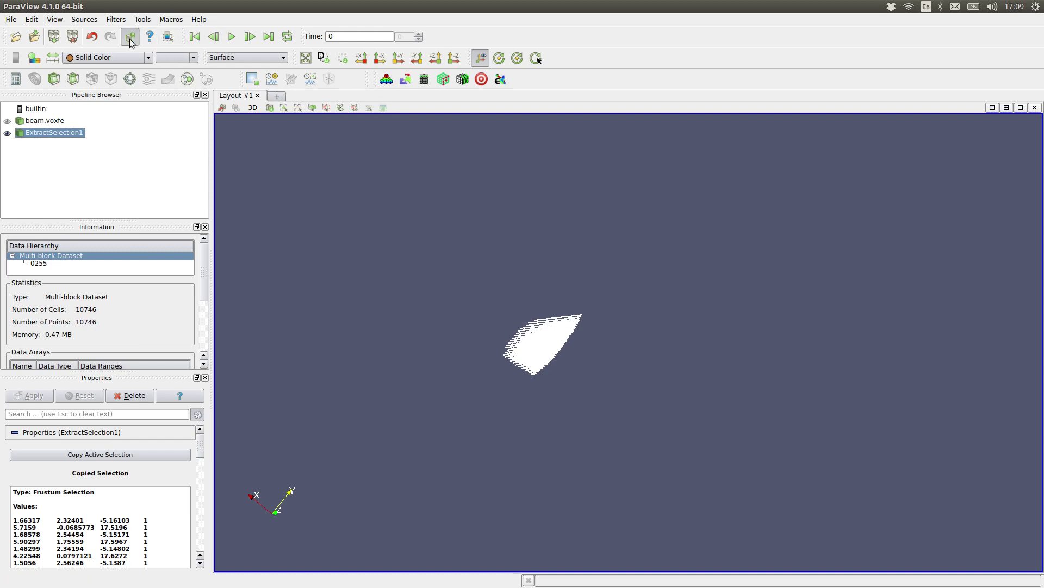
drag(305, 256, 237, 251)
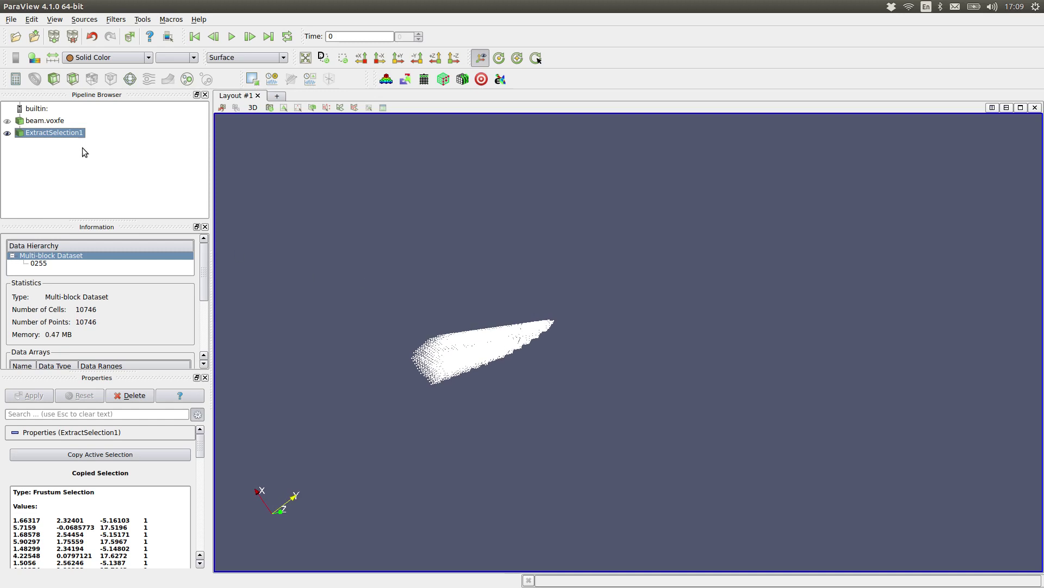
click(130, 396)
drag(376, 389, 389, 408)
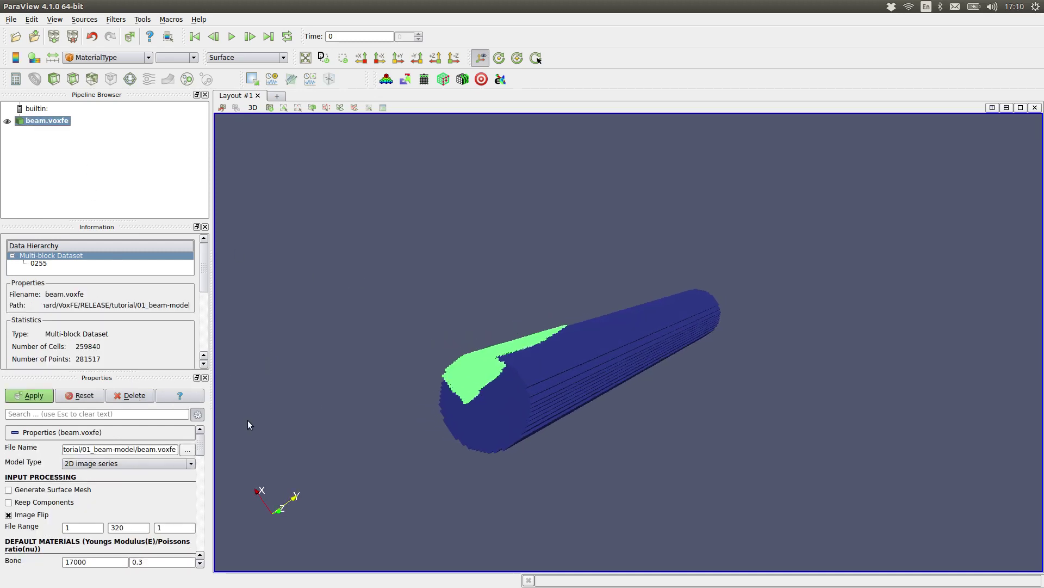
- Select the surface points on the lower part of the beam's end face, then clear the selection
click(298, 107)
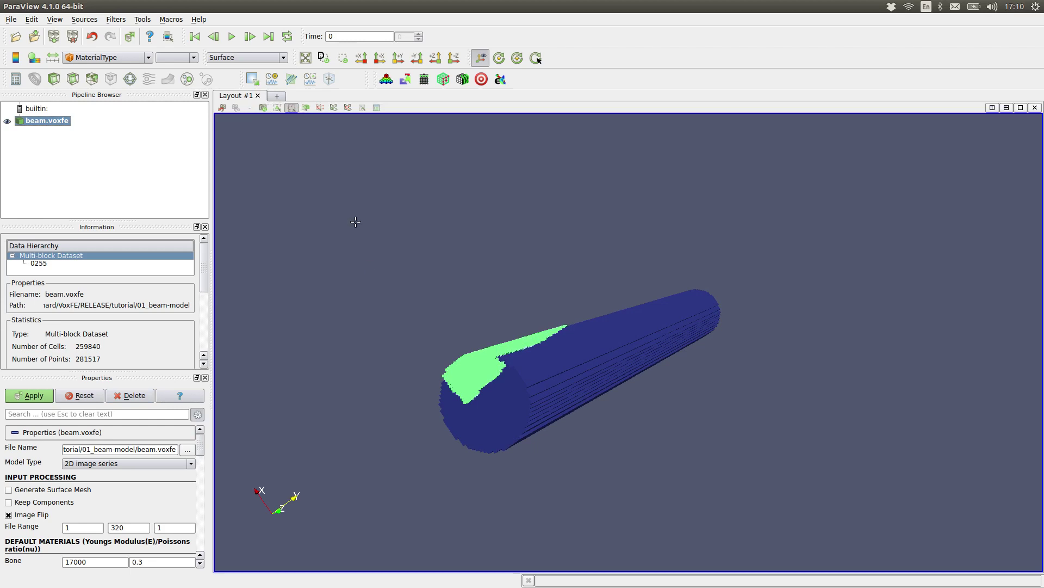
drag(456, 420, 535, 474)
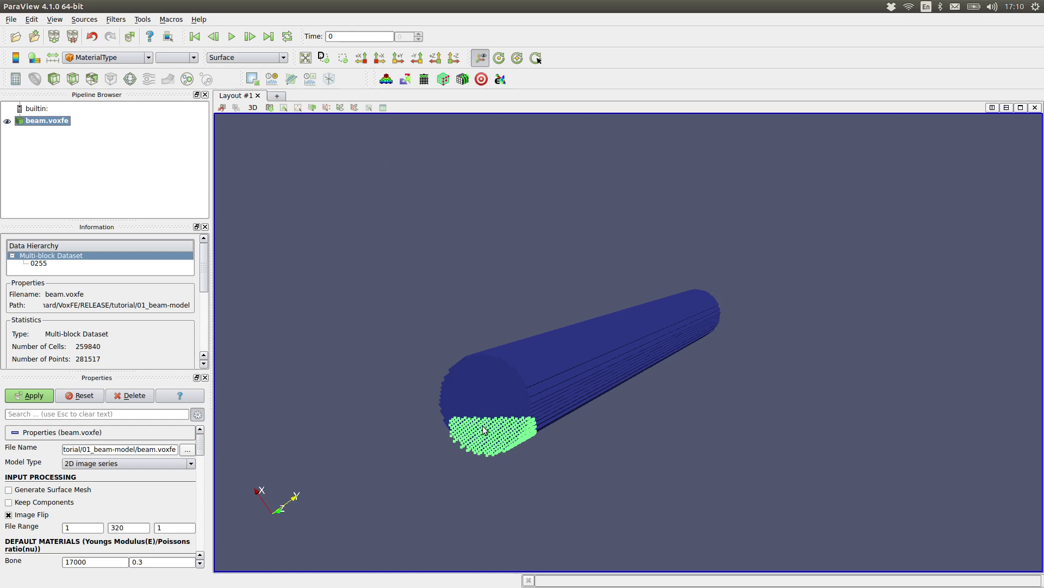
click(297, 108)
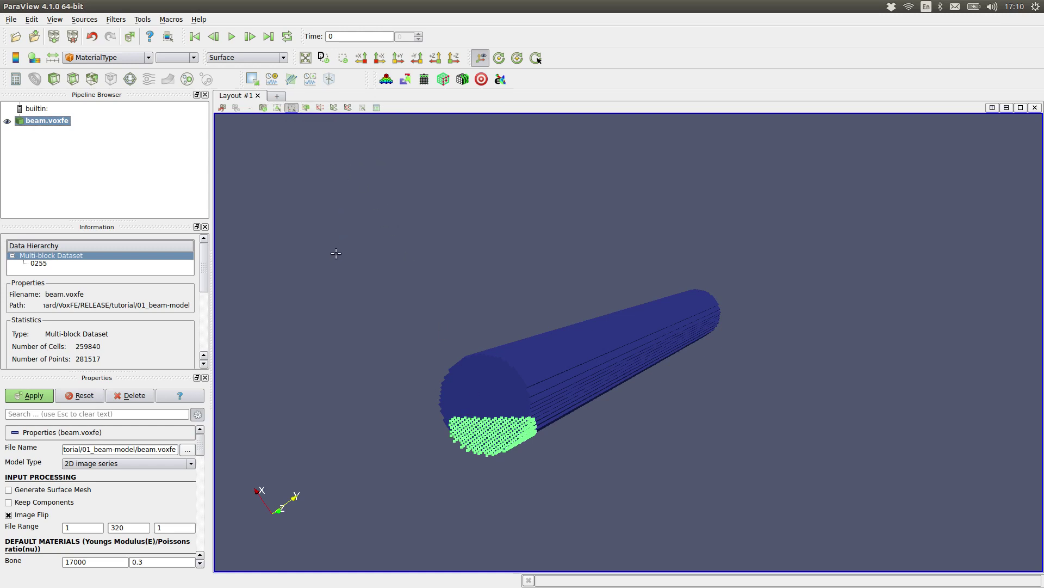
click(314, 279)
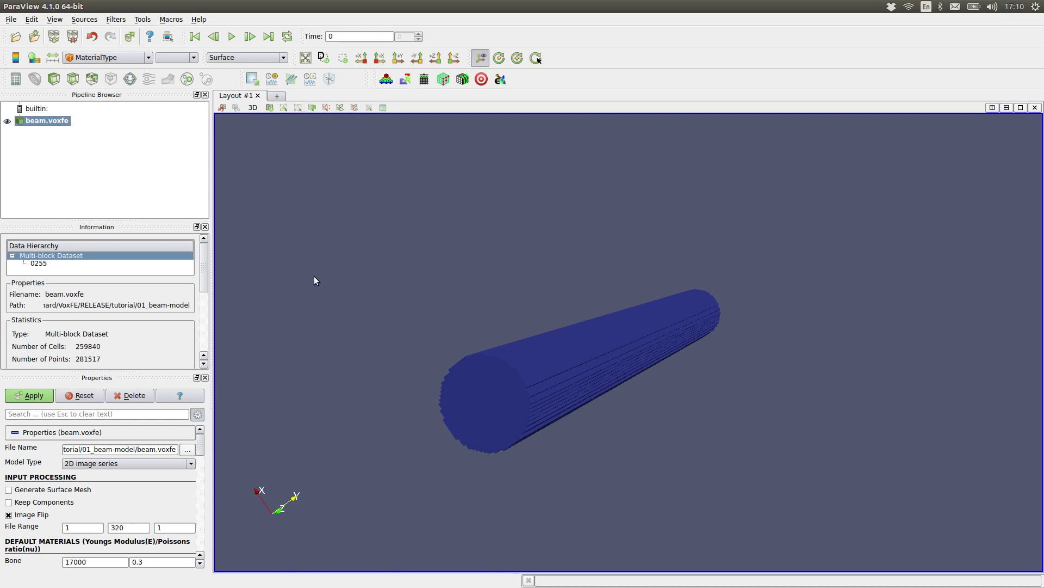
- Select the surface points on the lower part of the beam's end, then add those around its upper part to the selection
click(295, 107)
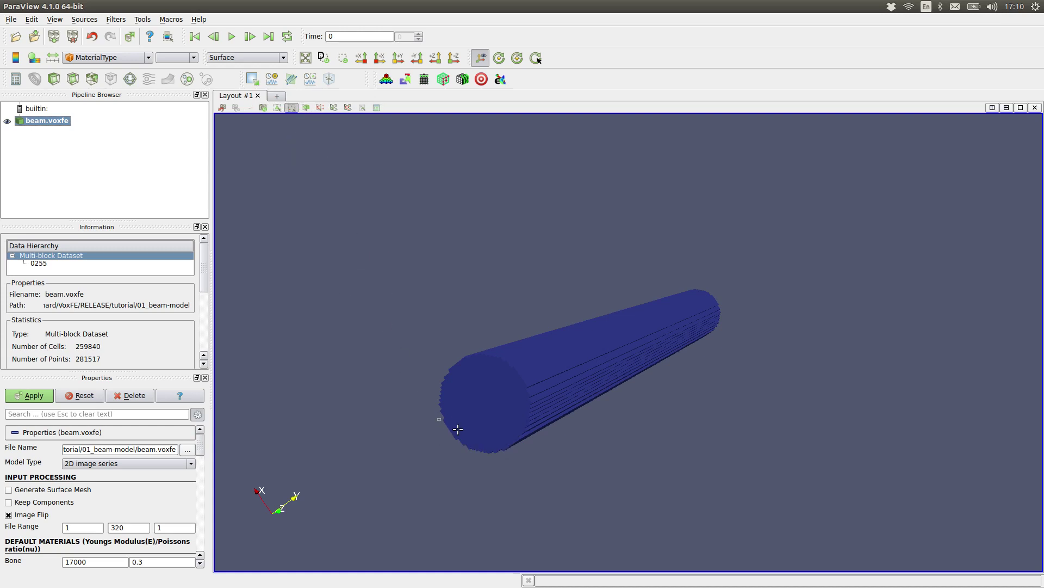
drag(458, 429, 527, 487)
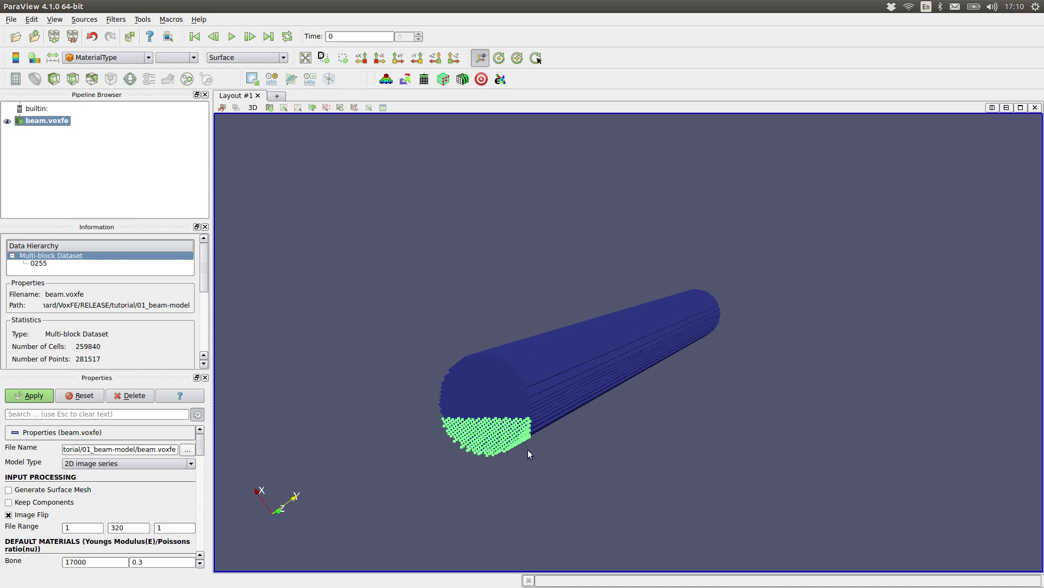
click(300, 110)
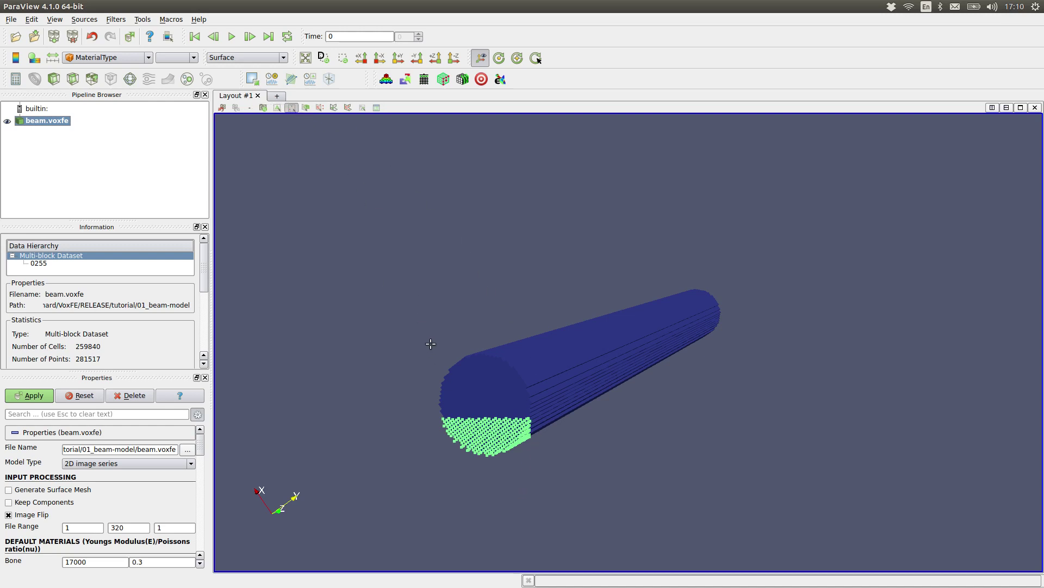
drag(430, 345, 551, 406)
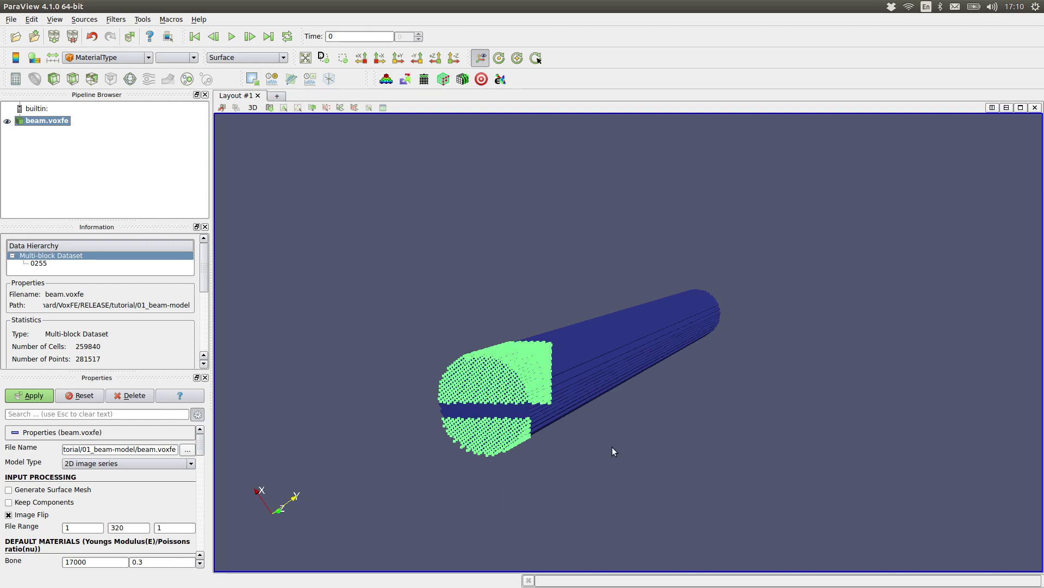
drag(656, 482, 636, 479)
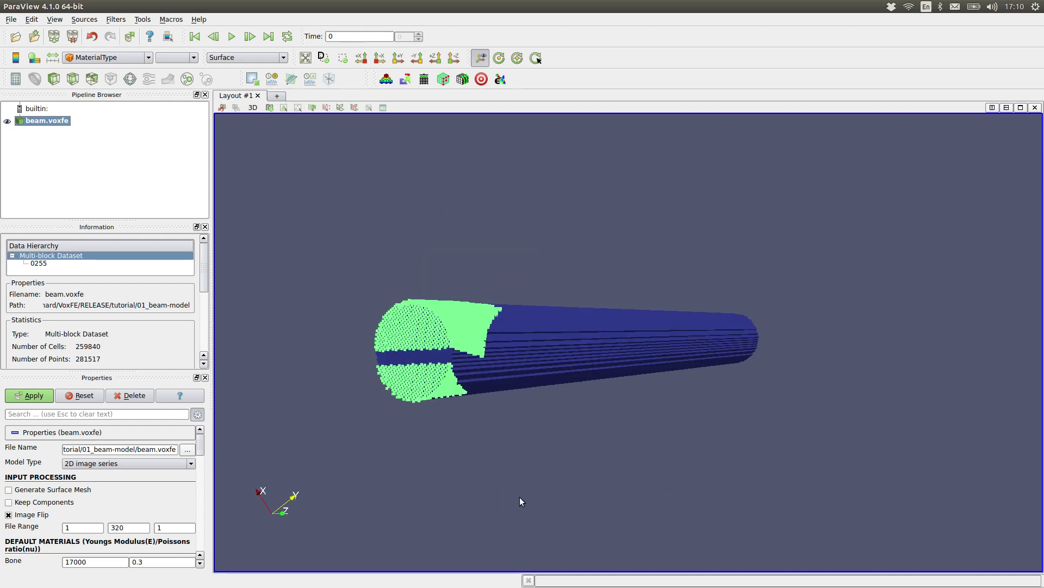
drag(549, 482, 441, 477)
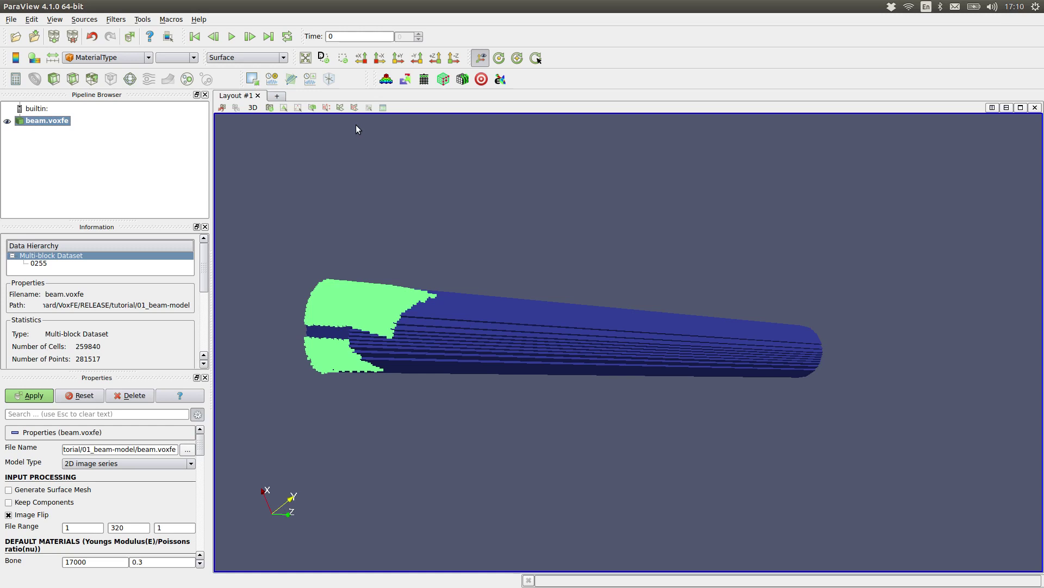
- Extract the selected surface points, apply, and view the extracted points from another angle
click(255, 82)
click(35, 395)
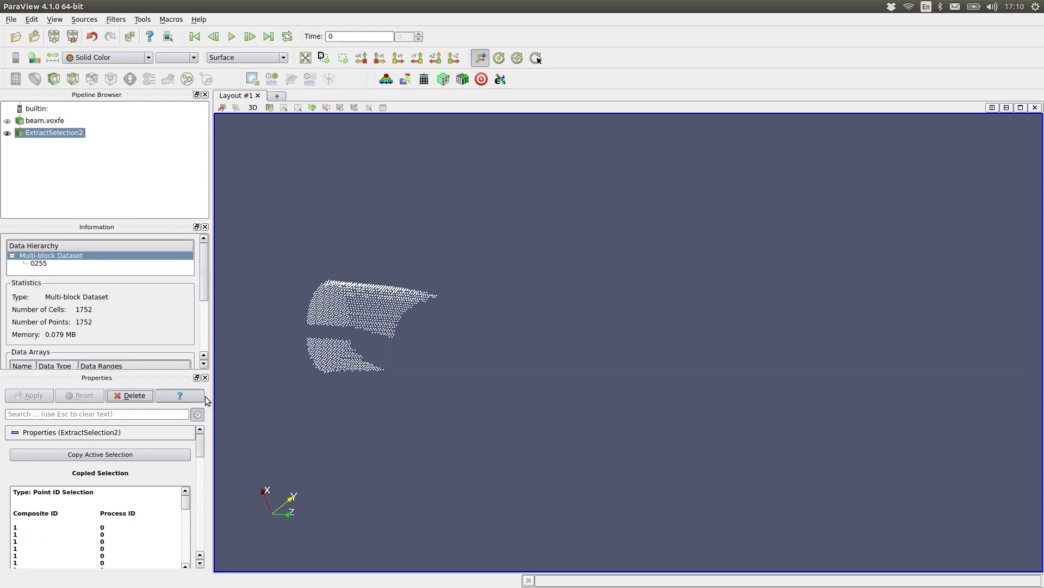
drag(438, 419, 410, 410)
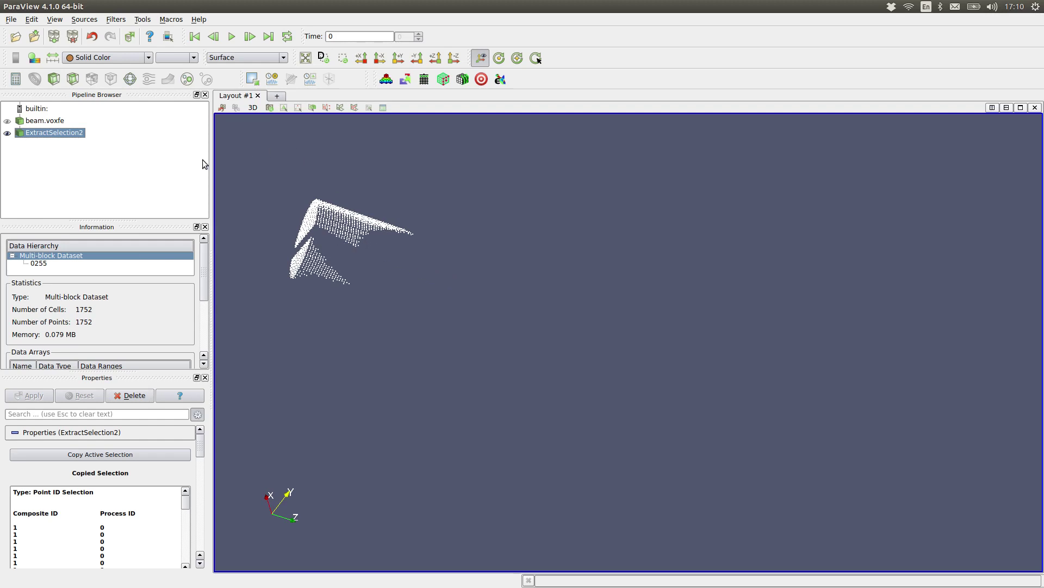
- Clip the extracted points with a plane whose normal is 0, 0, -1, and apply the clip
click(55, 81)
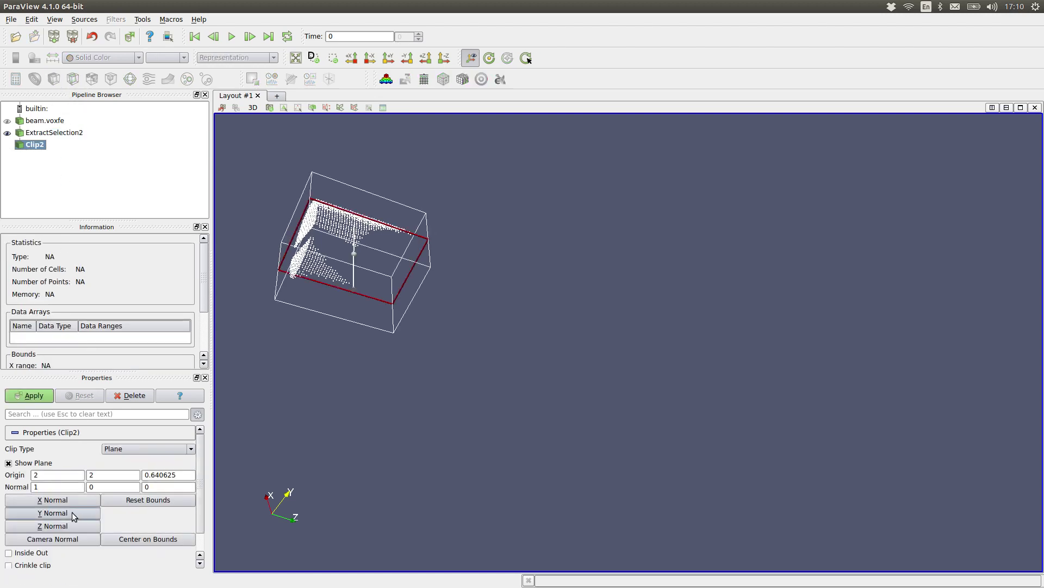
drag(269, 518, 252, 501)
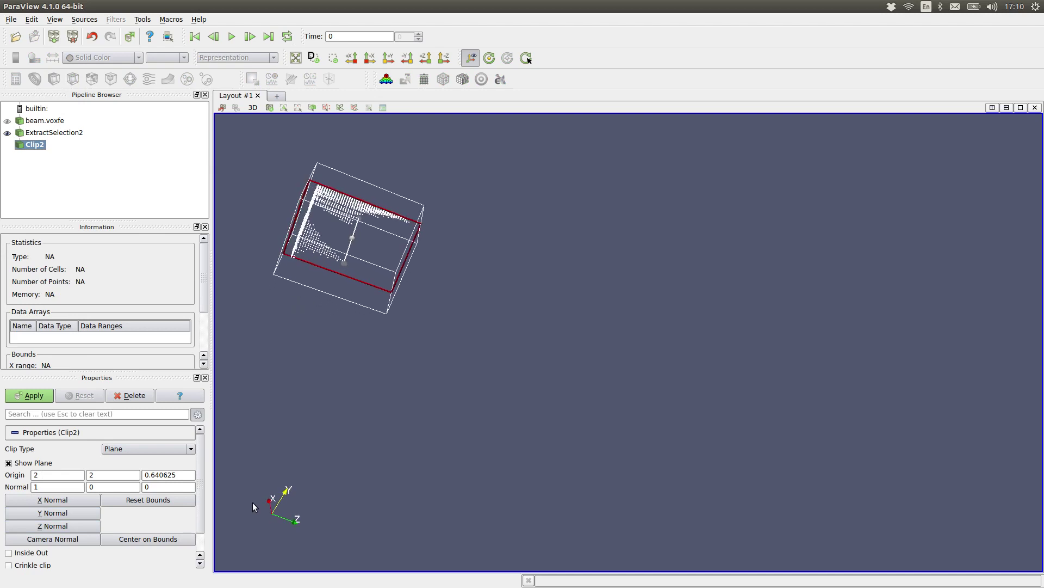
click(64, 524)
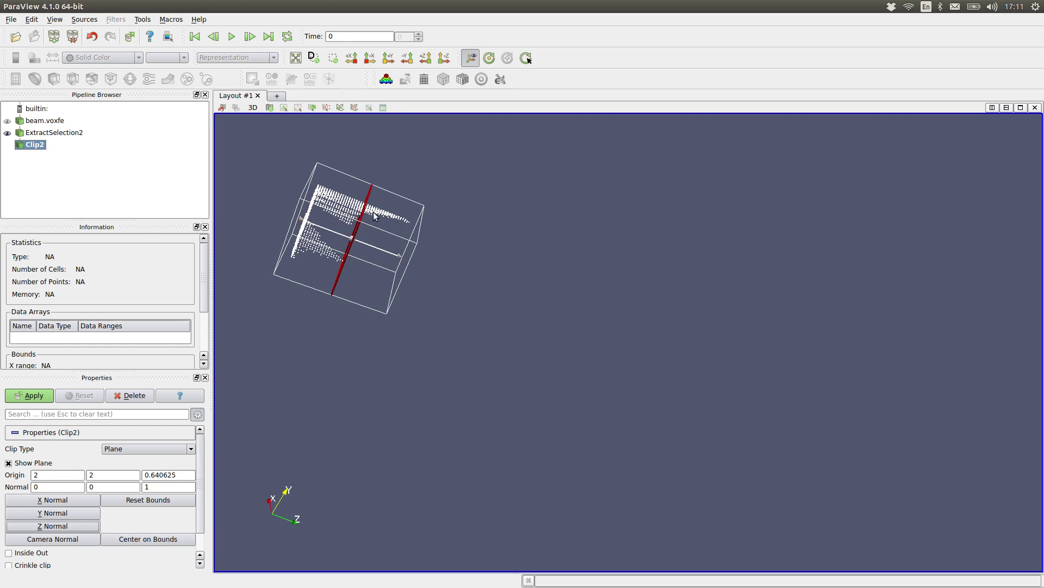
click(168, 486)
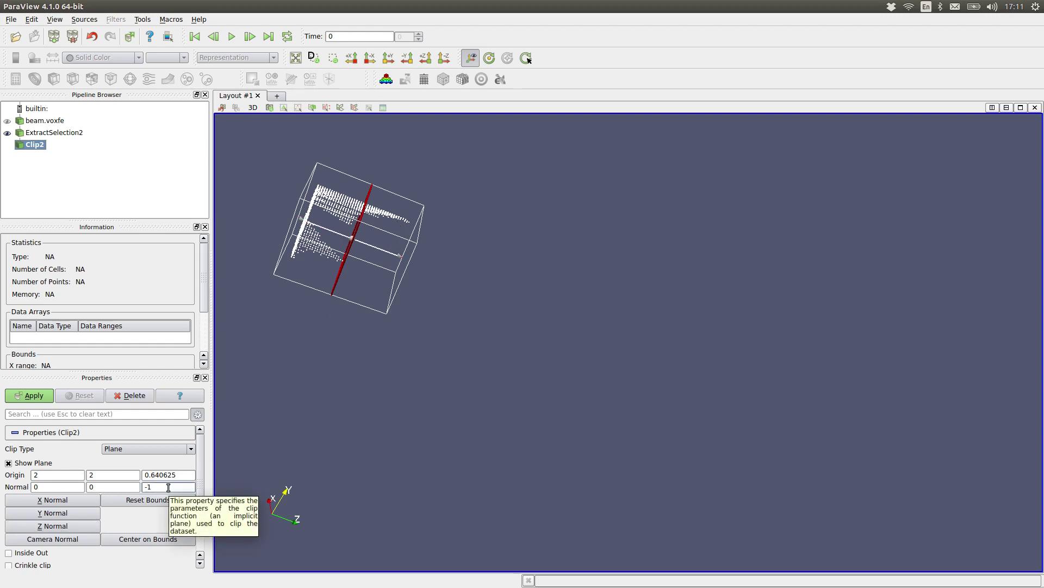
click(34, 395)
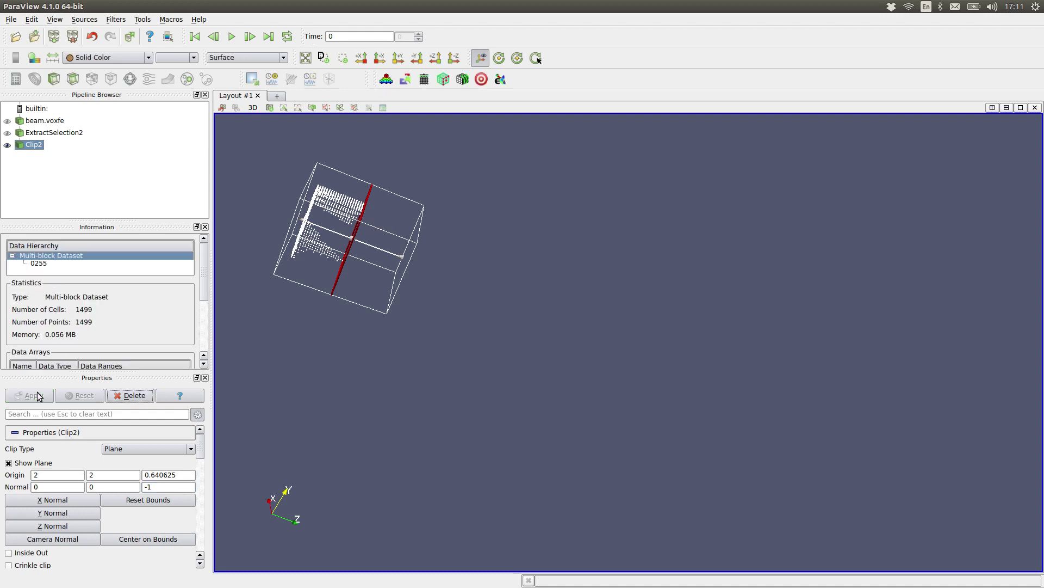
drag(318, 352, 345, 365)
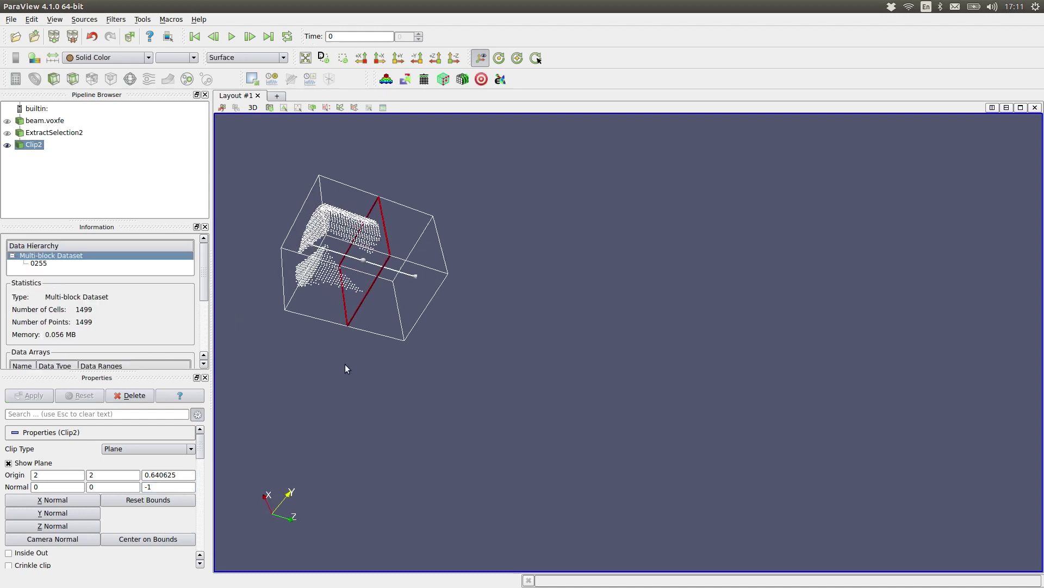
- Move the clip plane along Z towards the beam's end face, to an origin of about 0.025, and apply the change
drag(354, 292, 305, 286)
click(33, 396)
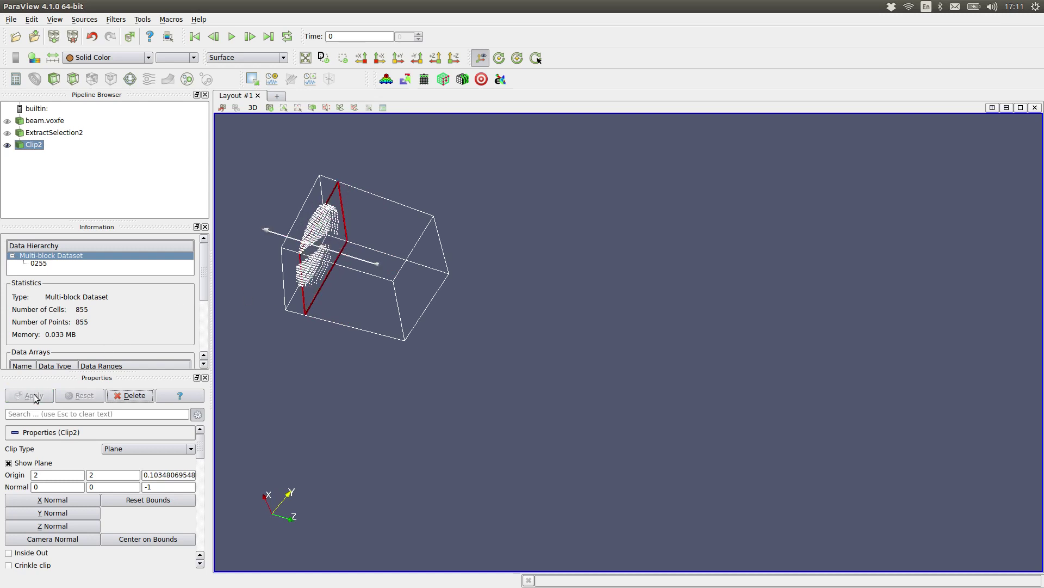
drag(338, 250, 330, 253)
mouse_move(504, 334)
mouse_down()
mouse_move(545, 331)
mouse_move(495, 334)
mouse_up()
drag(308, 273, 308, 275)
click(33, 397)
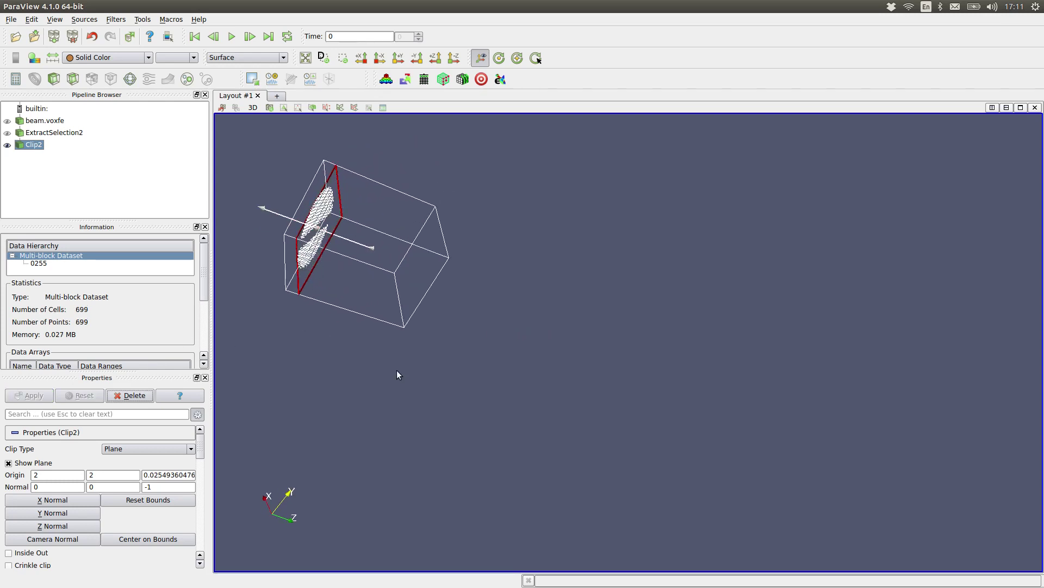
- Turn the view towards the clipped end-face points and hide the clip plane
drag(396, 373, 515, 467)
click(9, 463)
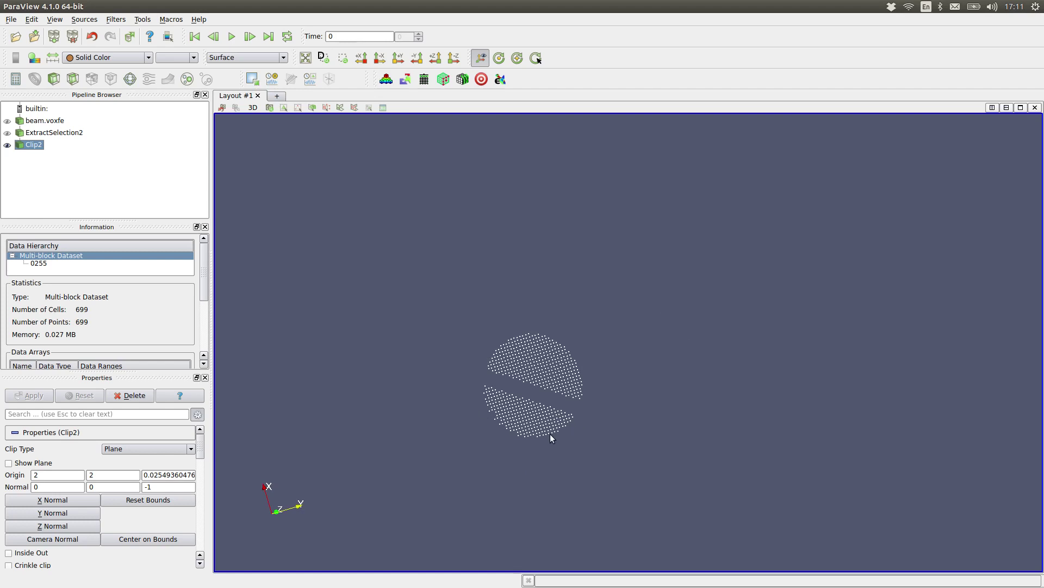
drag(596, 443, 561, 418)
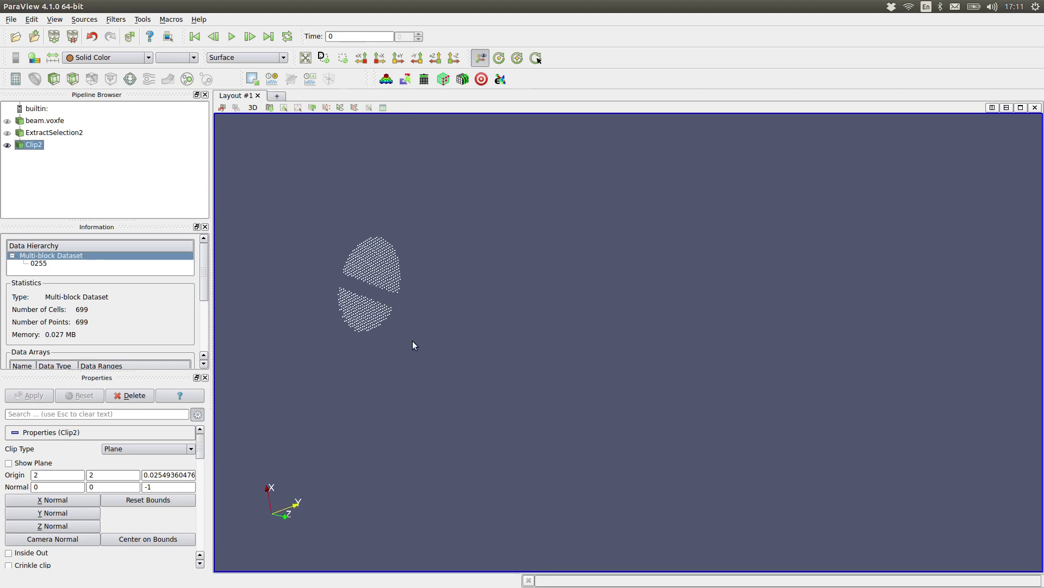
- Delete the clip and the extracted selection, and apply the beam.voxfe source
click(134, 396)
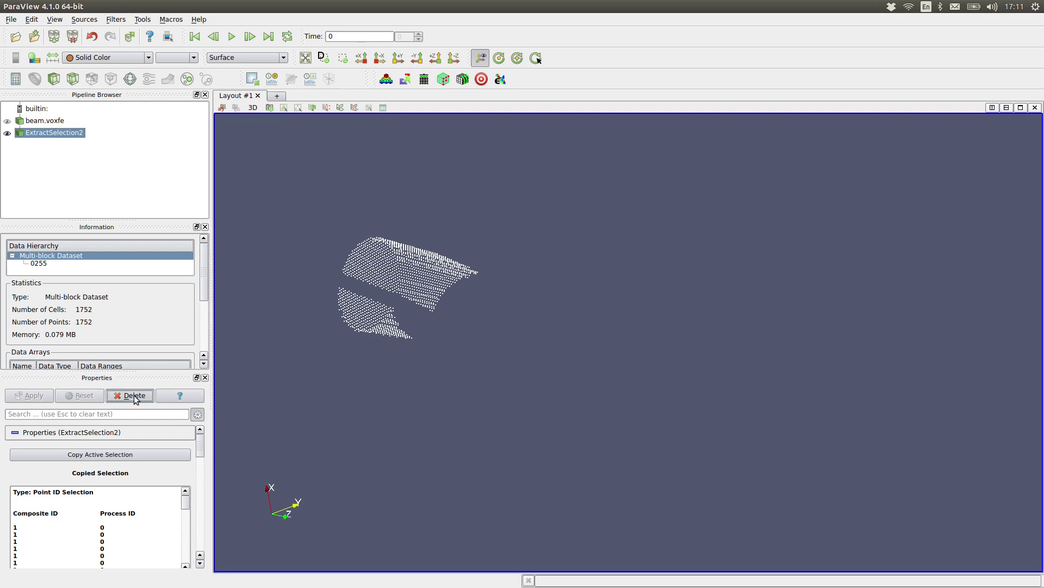
click(134, 396)
drag(321, 369, 396, 410)
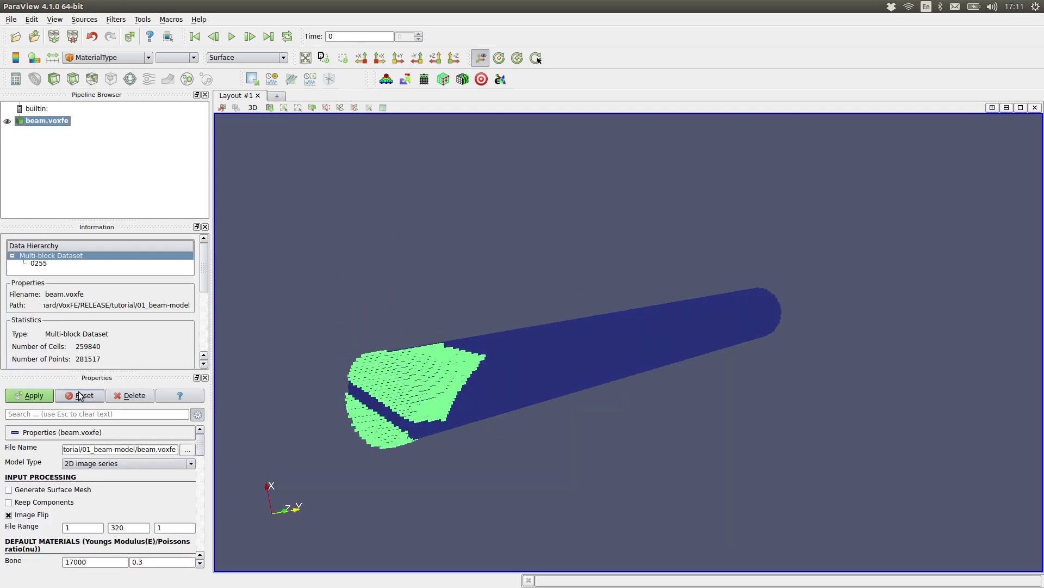
click(39, 396)
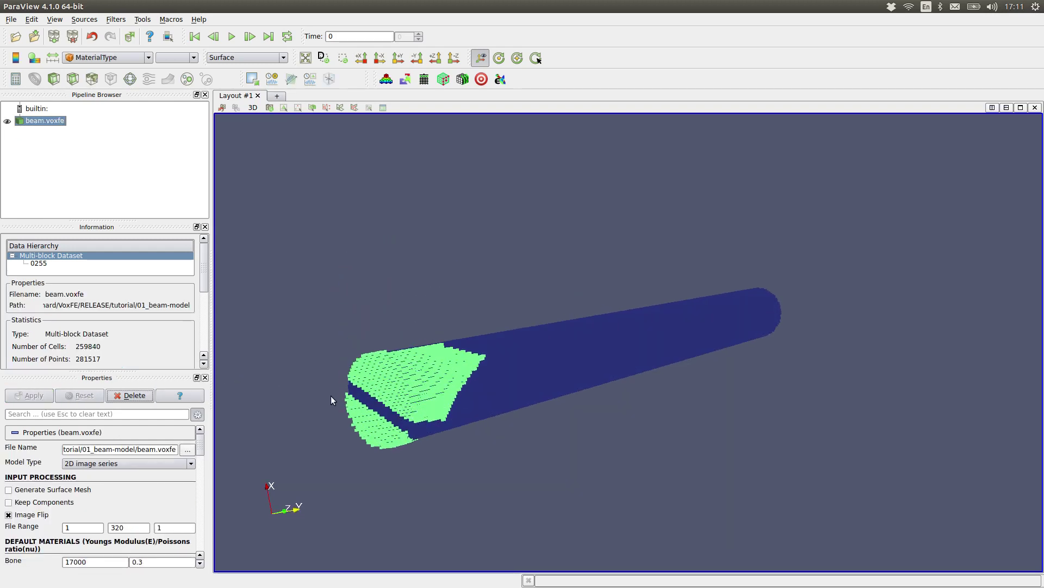
- Show the beam as Wireframe and inspect it and the selected points from several angles
mouse_move(331, 396)
mouse_down()
mouse_move(325, 388)
mouse_move(312, 403)
mouse_up()
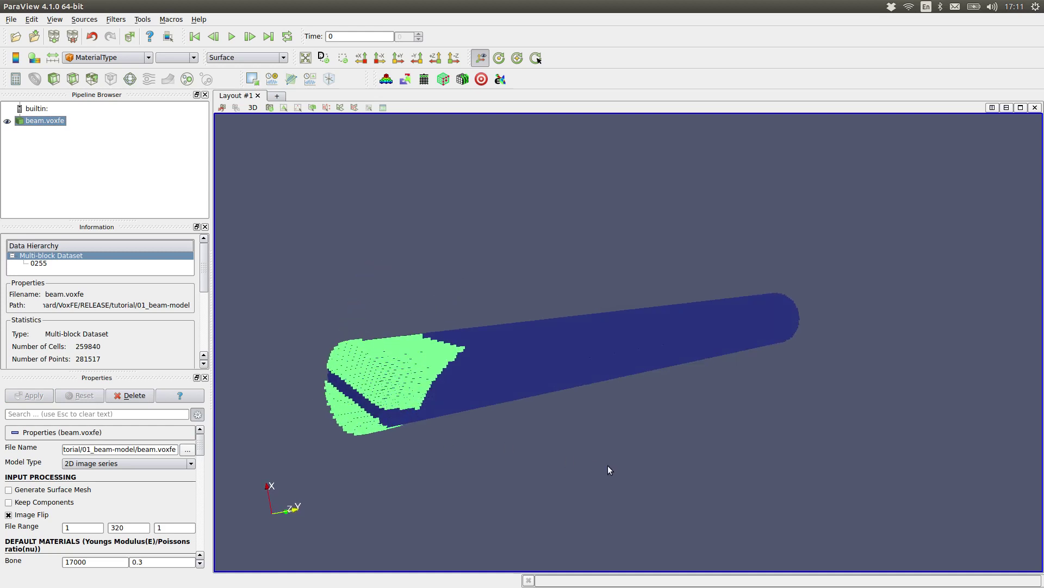
drag(608, 469, 495, 435)
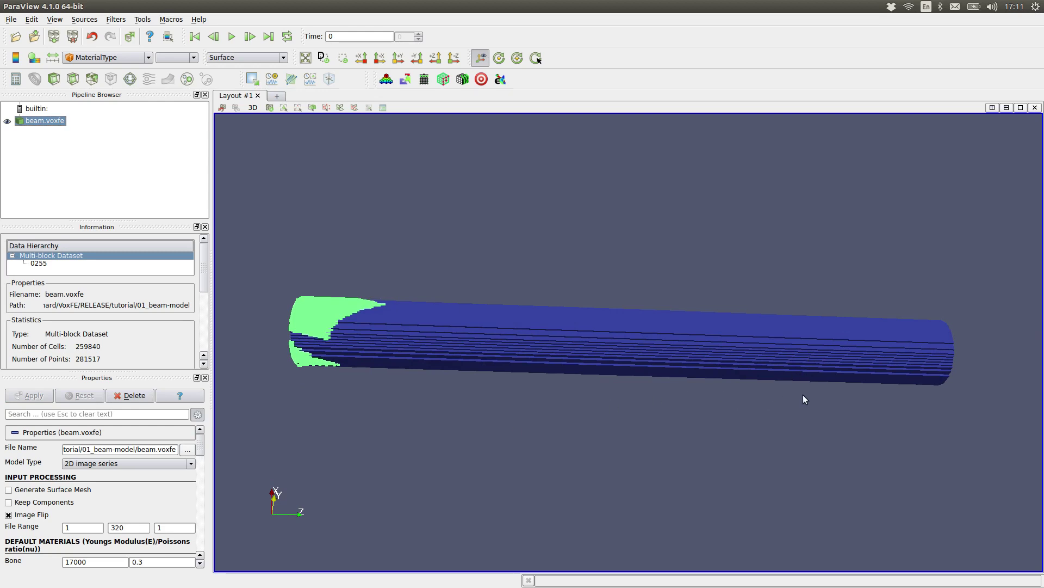
drag(800, 400, 444, 399)
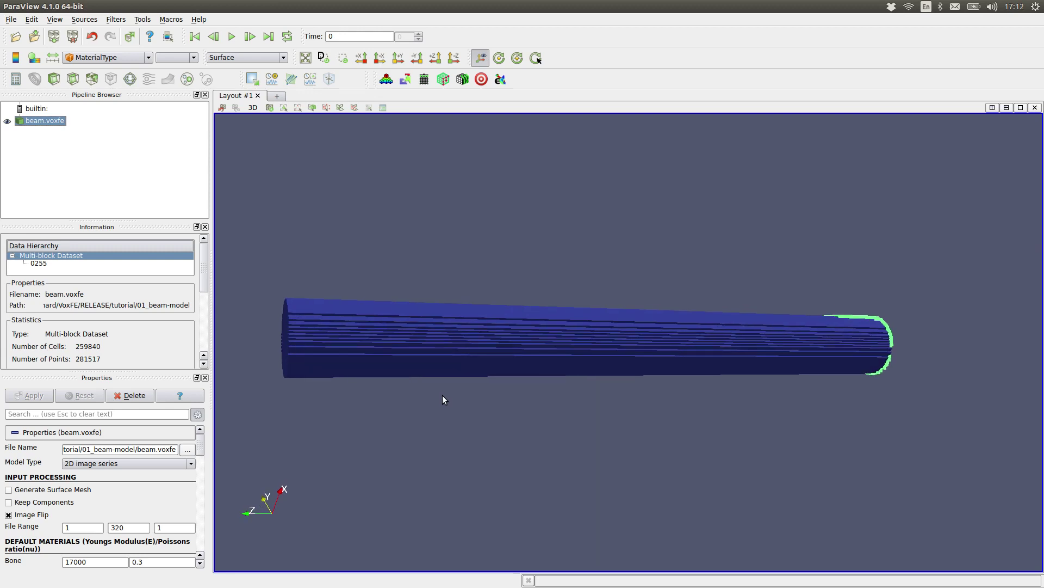
click(283, 57)
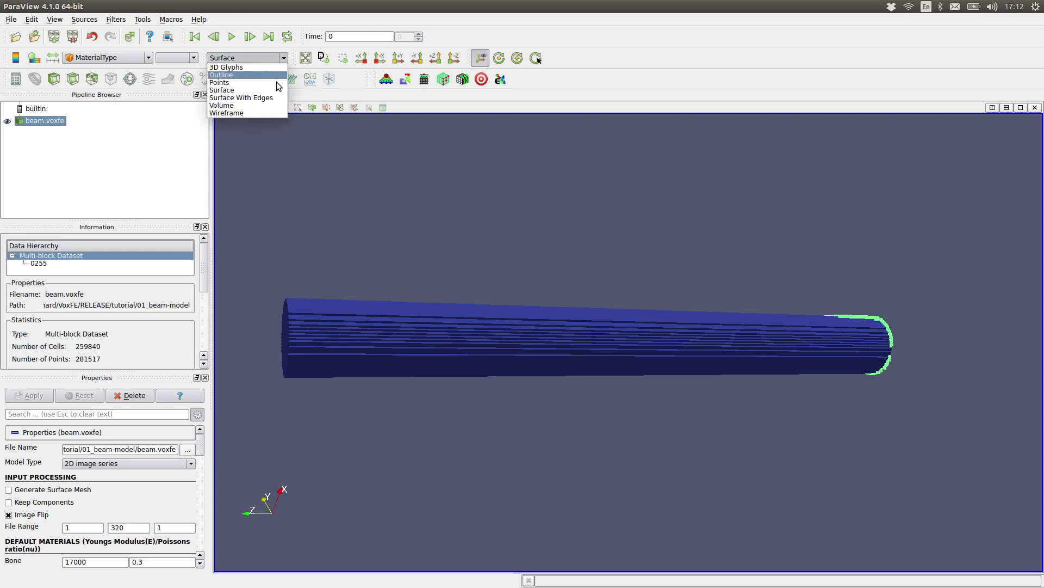
click(270, 112)
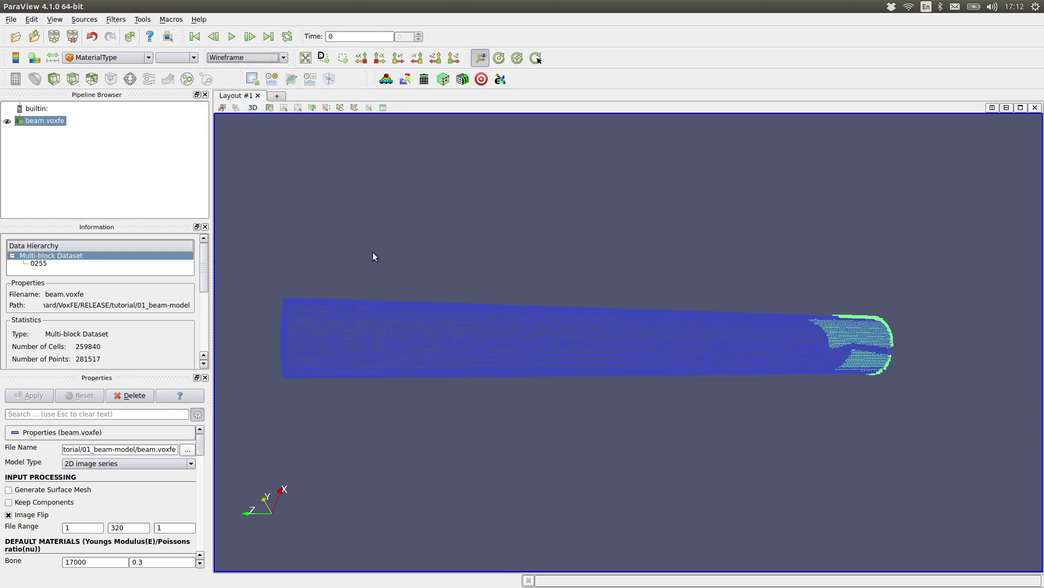
drag(327, 240, 448, 230)
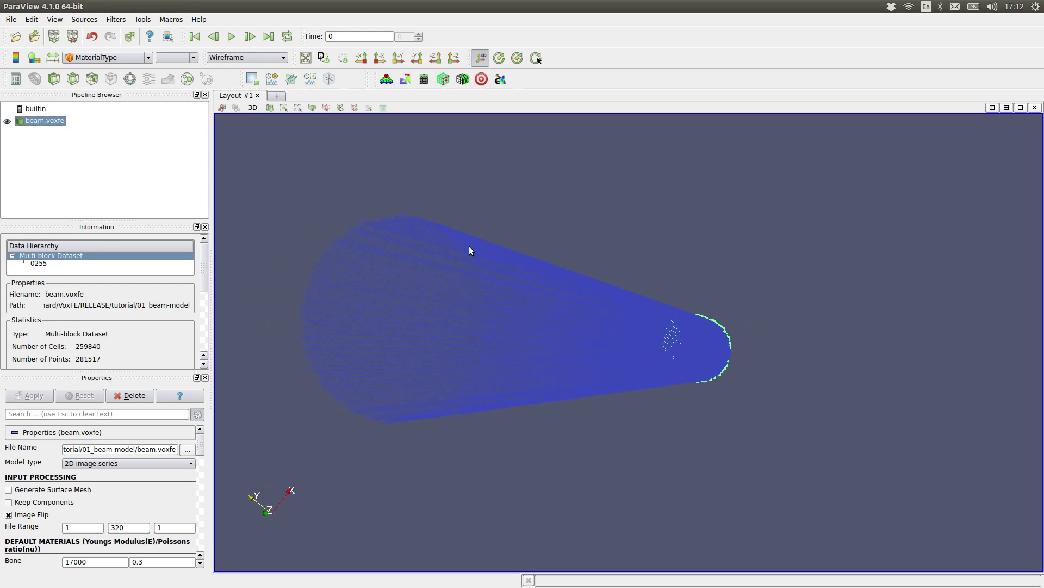
drag(532, 245, 515, 378)
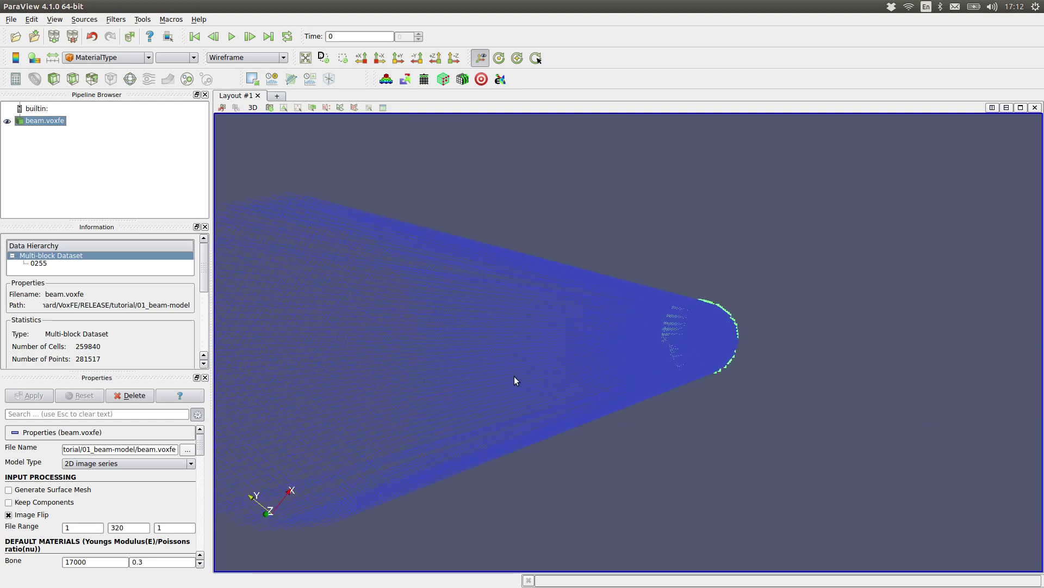
scroll(546, 377, down, 3)
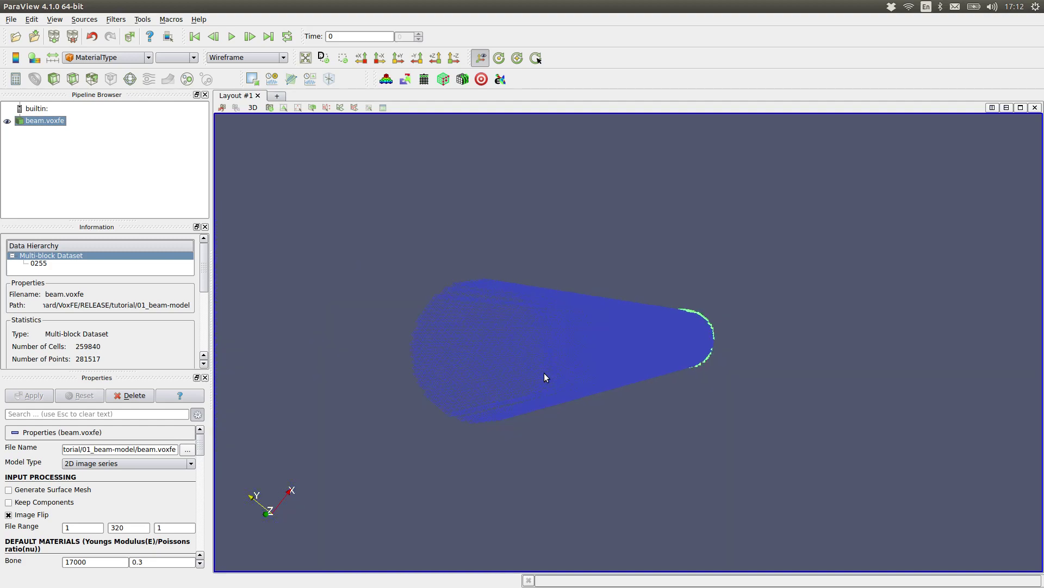
drag(571, 372, 569, 380)
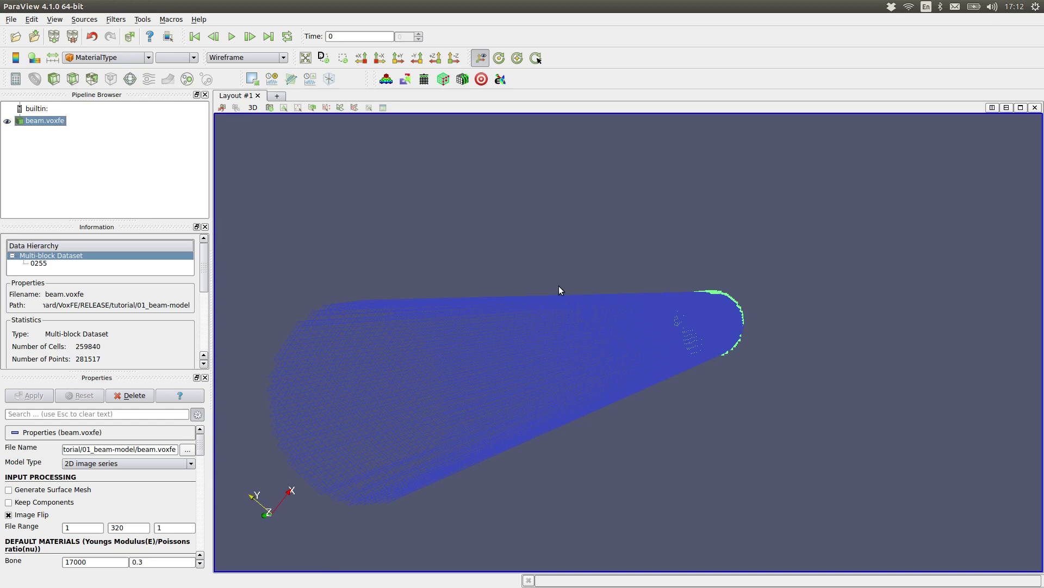
drag(541, 292, 547, 292)
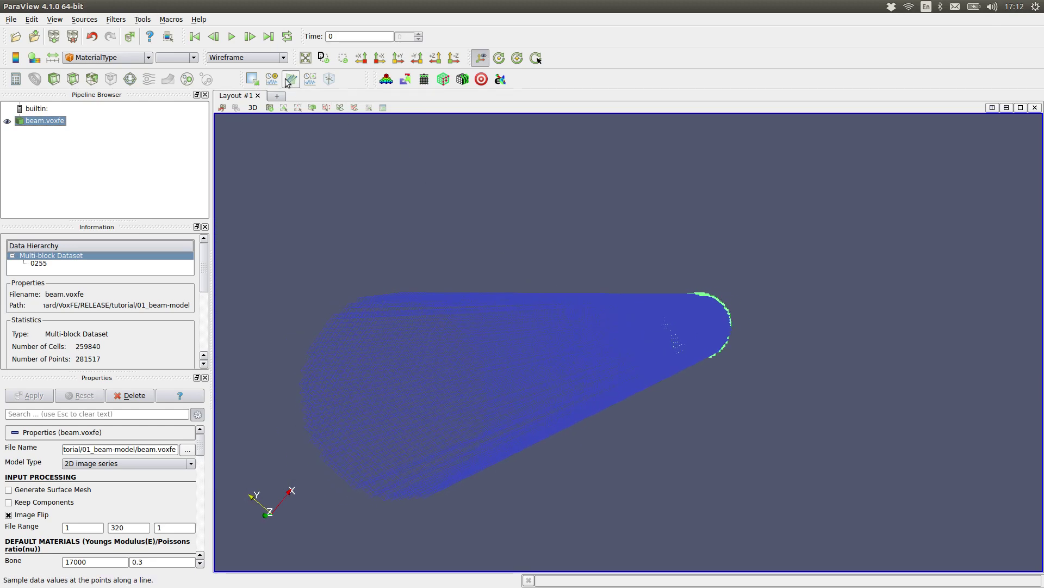
- Change the beam's representation to Surface With Edges and view the voxel edges on its unselected end face
click(272, 58)
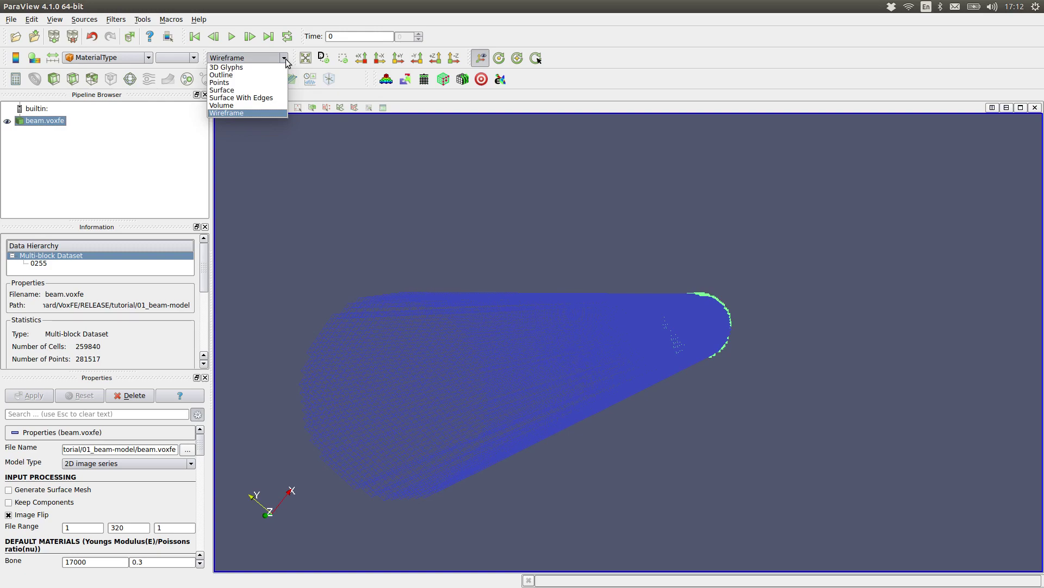
click(256, 98)
mouse_move(408, 258)
mouse_down()
mouse_move(441, 264)
mouse_move(425, 266)
mouse_up()
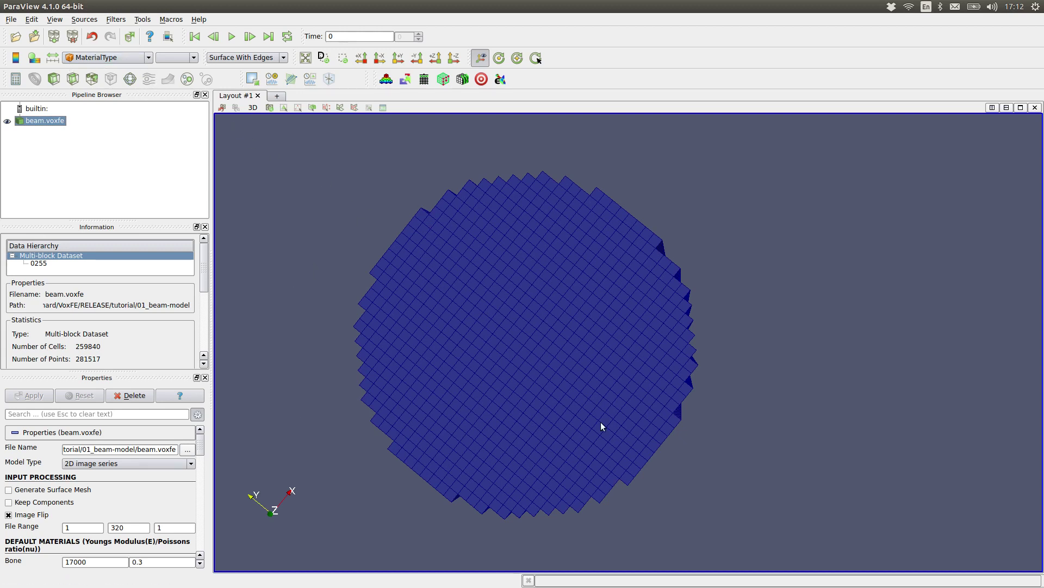
- Try Solid Color and cellNormals colouring on the beam, and return it to MaterialType
click(149, 58)
click(131, 68)
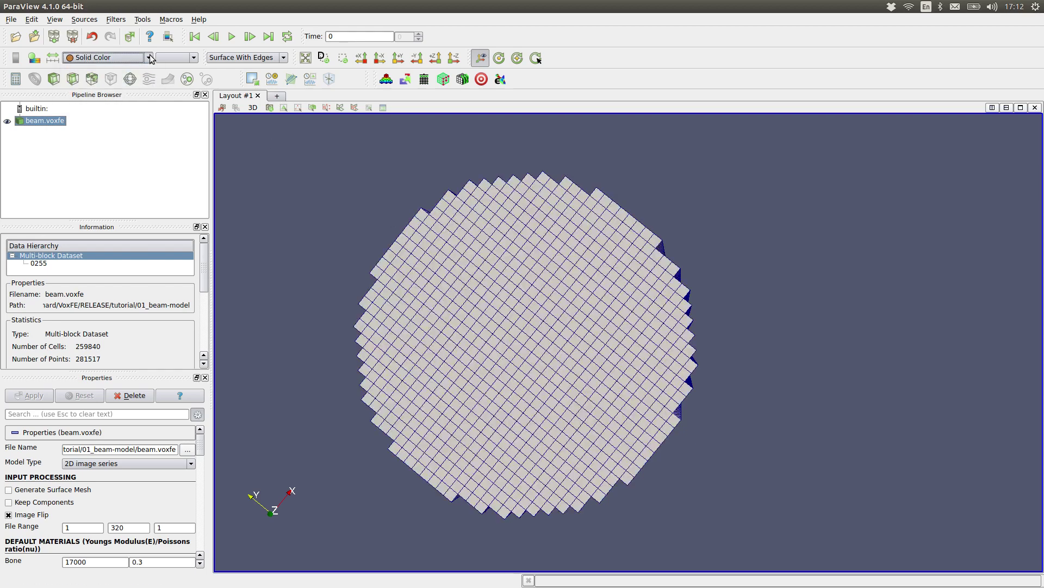
click(148, 58)
click(143, 76)
click(130, 58)
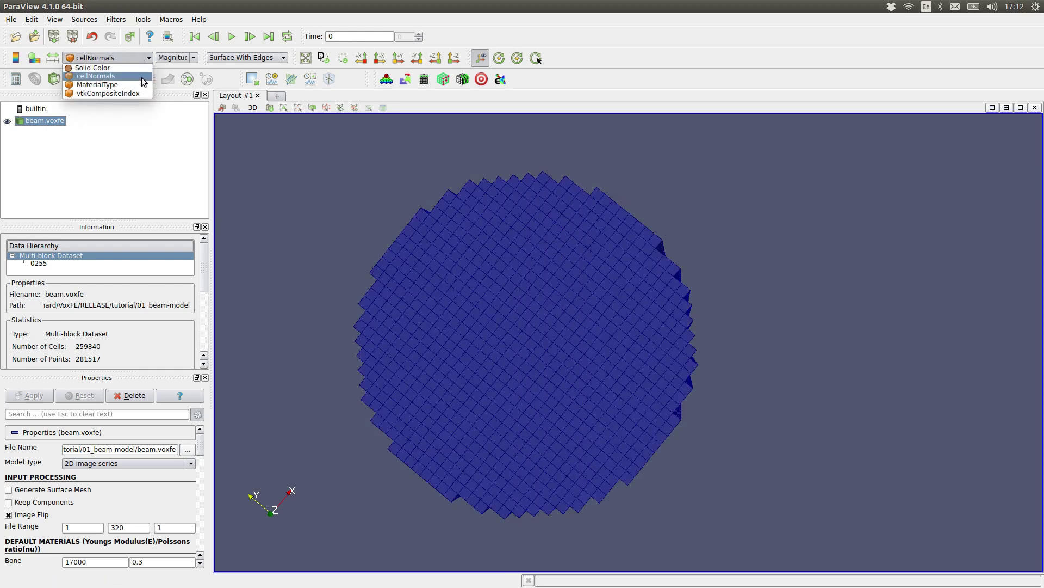
click(139, 85)
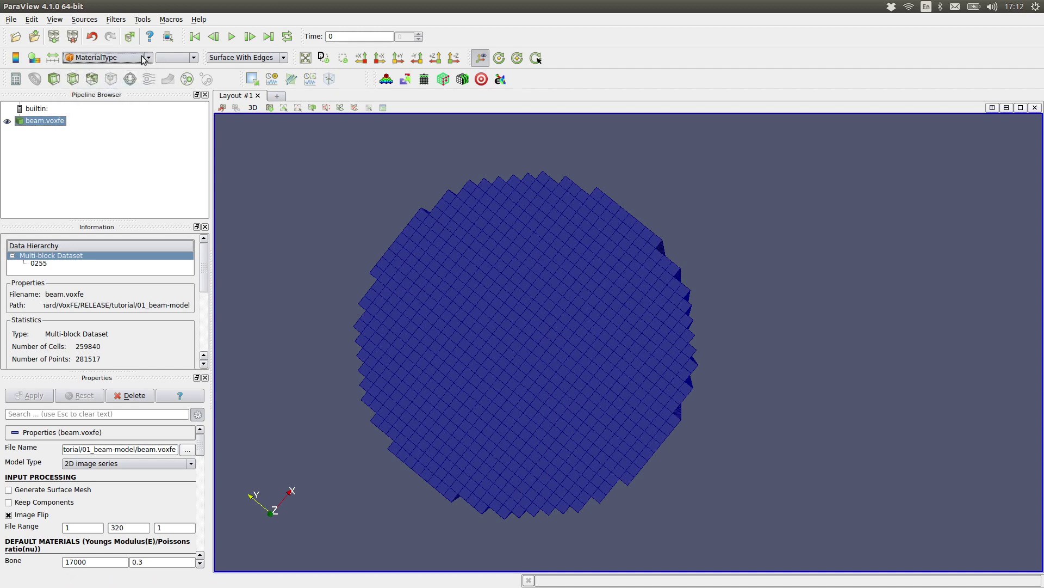